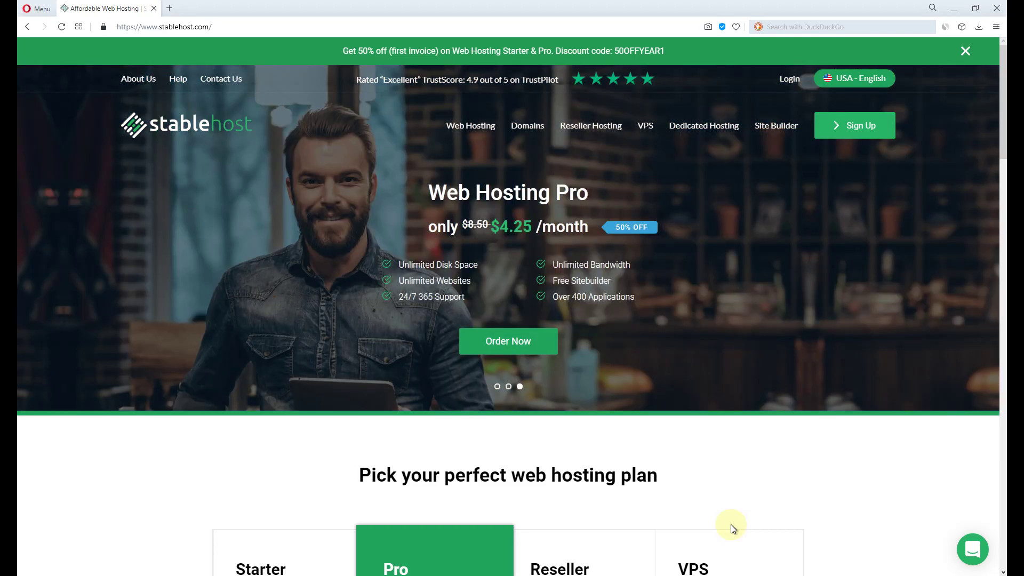
Compare the Starter and Pro shared hosting plans and order the Unlimited Starter plan.
scroll(757, 504, down, 2)
scroll(757, 505, down, 6)
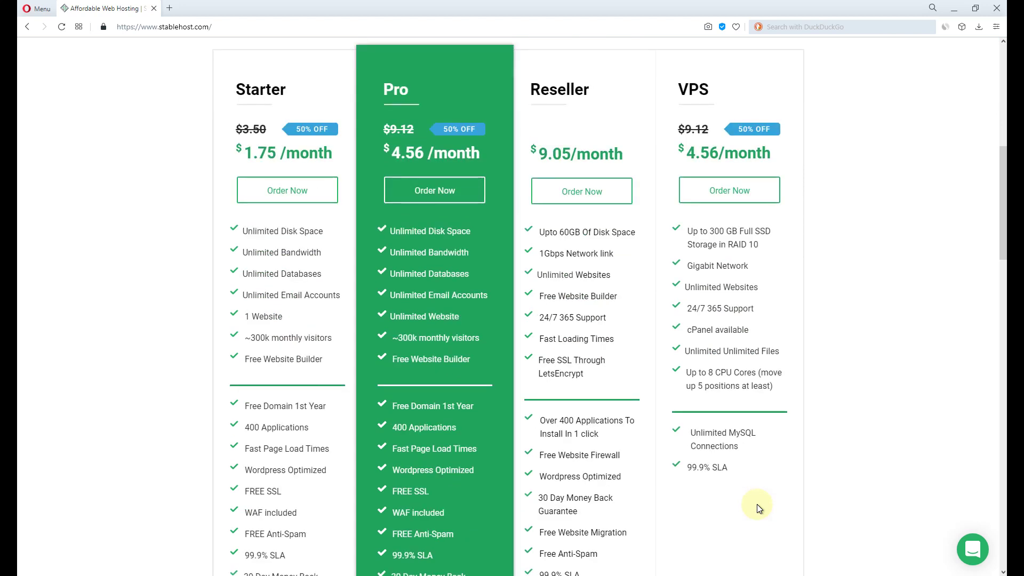
drag(244, 317, 275, 316)
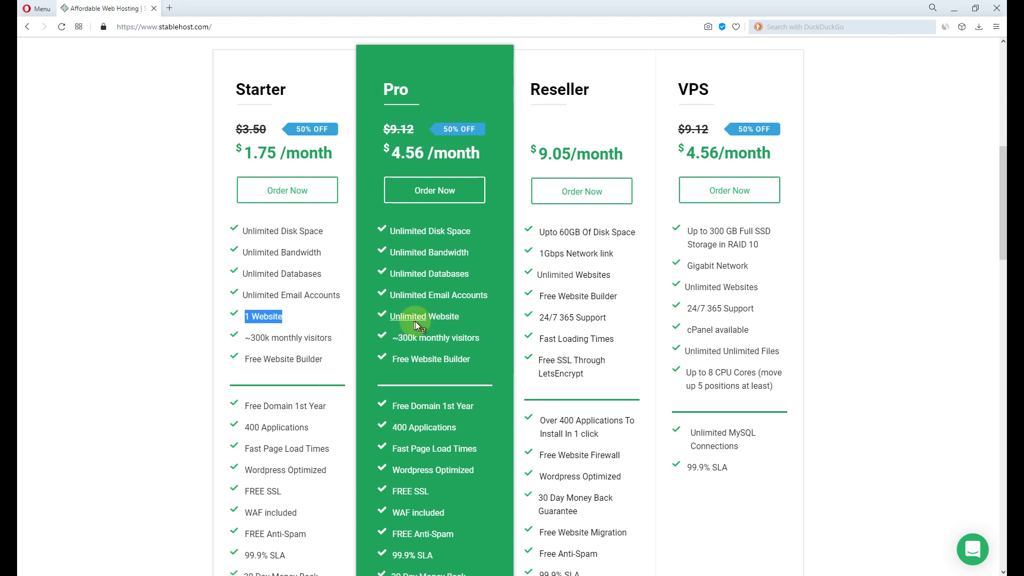
mouse_move(416, 322)
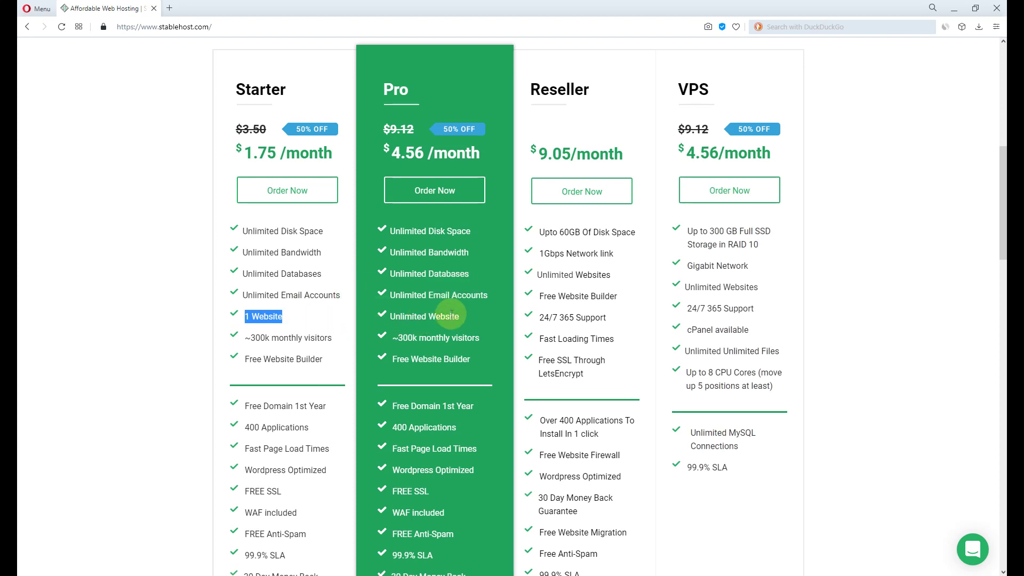
scroll(451, 315, up, 2)
click(291, 297)
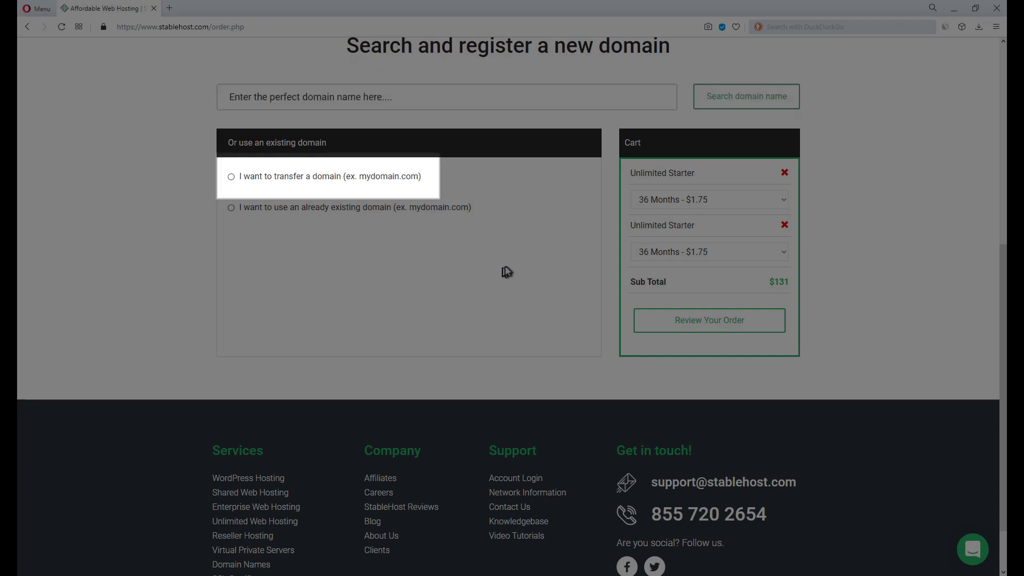
Choose an existing domain, search 'thisismyfirstwebsiteandiamdedicatedtoworkforwardtomygoal.com', and add the result to the cart.
drag(421, 204, 426, 204)
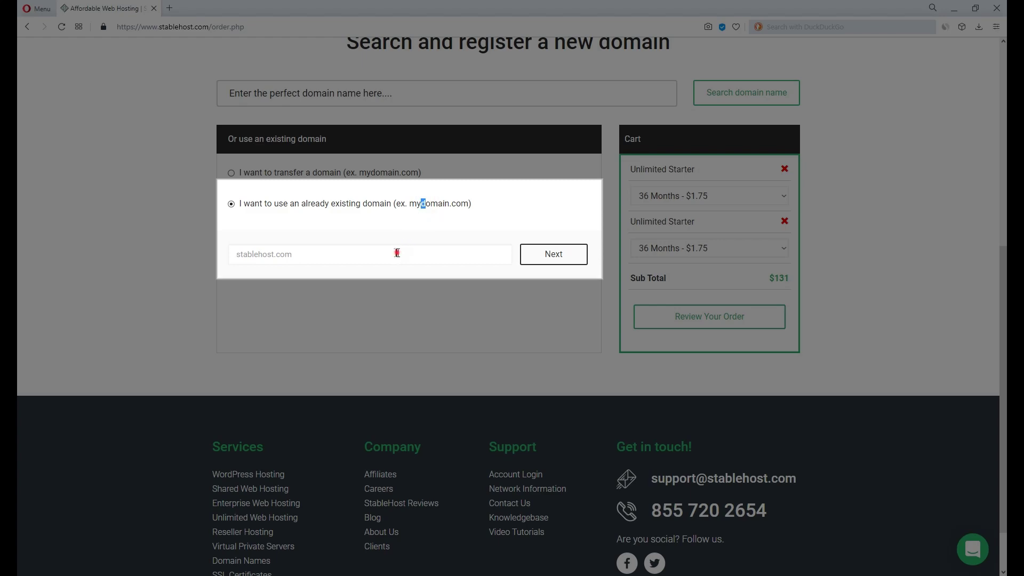
click(395, 255)
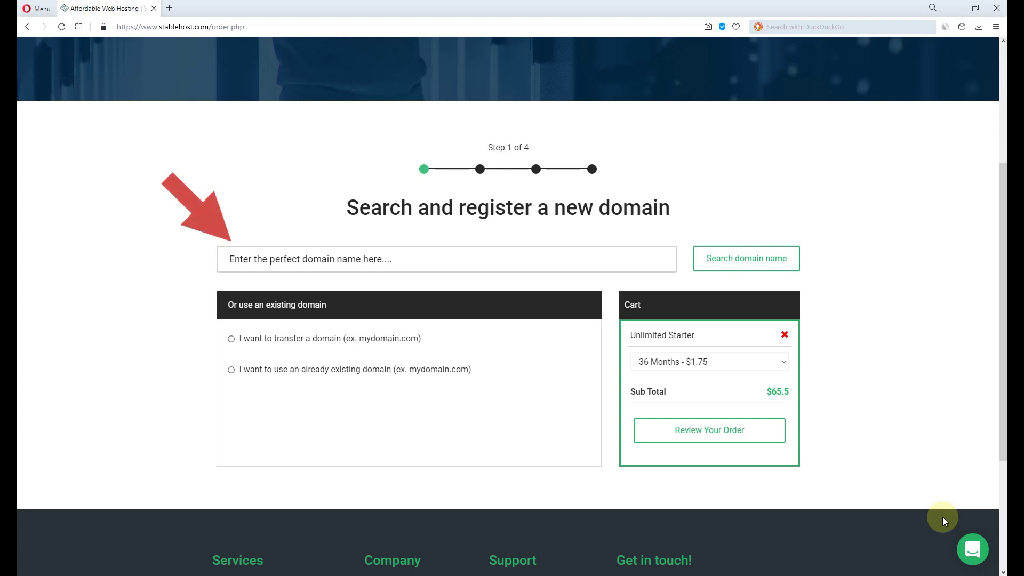
text(thisismyfirstwebsiteandiam)
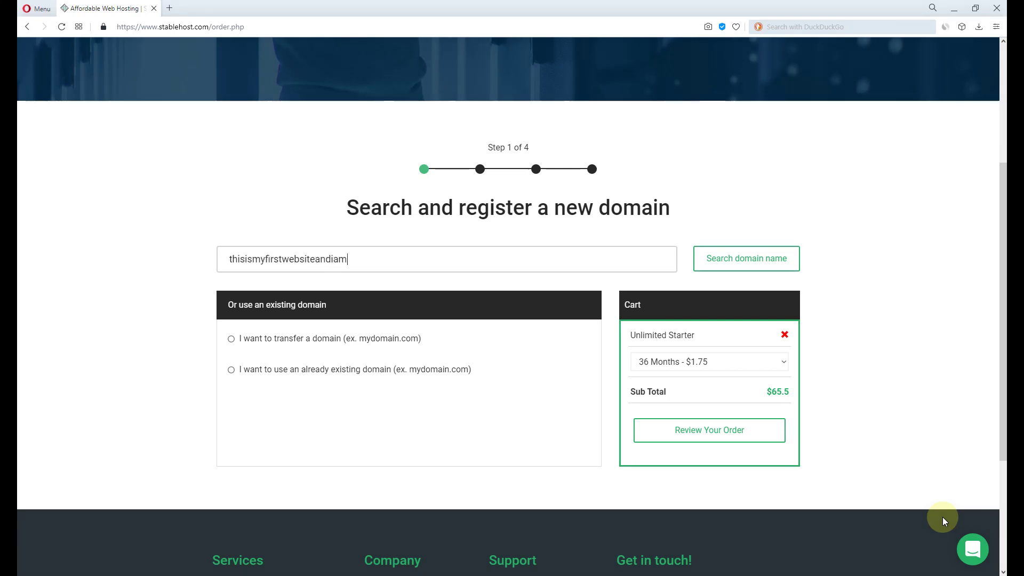
text(dedicatedtoworkforwardtomygoa)
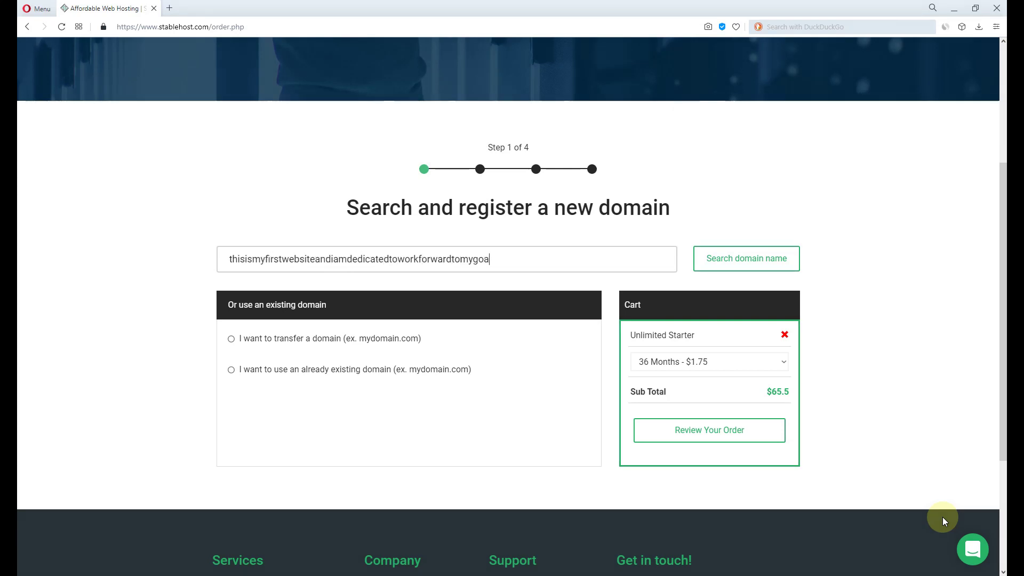
text(l.com)
key(Return)
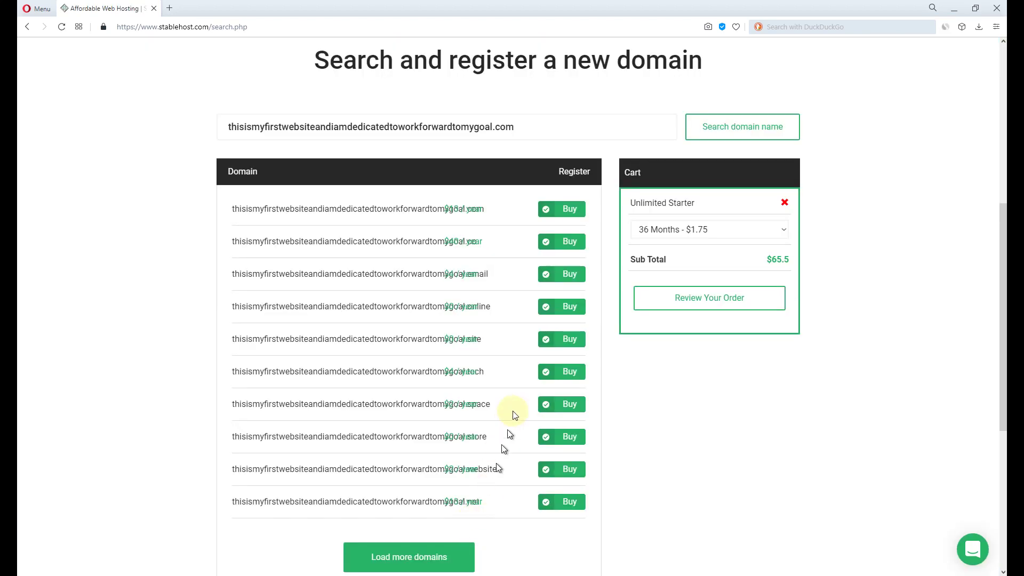
click(557, 213)
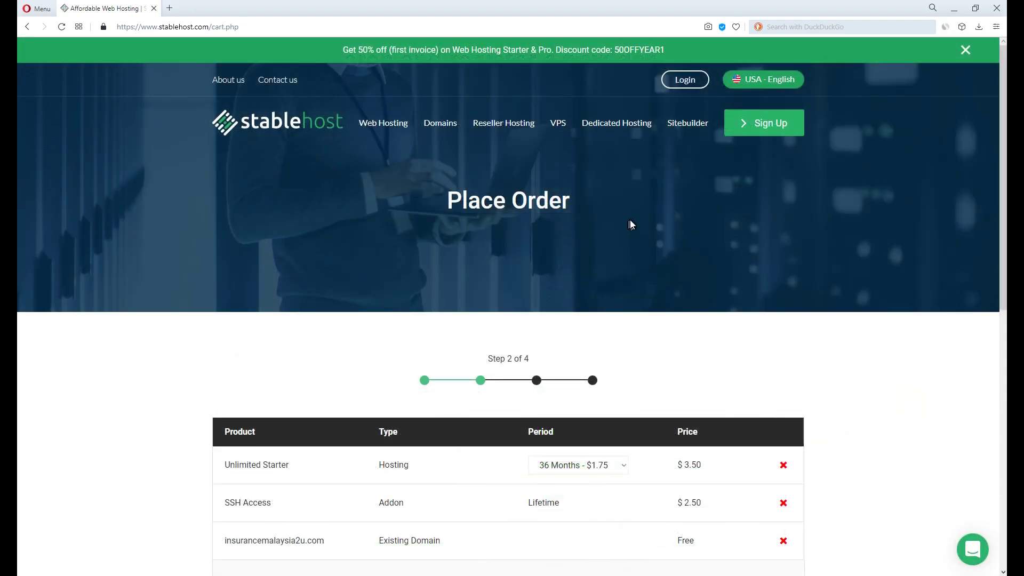
Set the billing period to 12 Months - $2.25 and apply coupon summer80.
scroll(630, 225, down, 5)
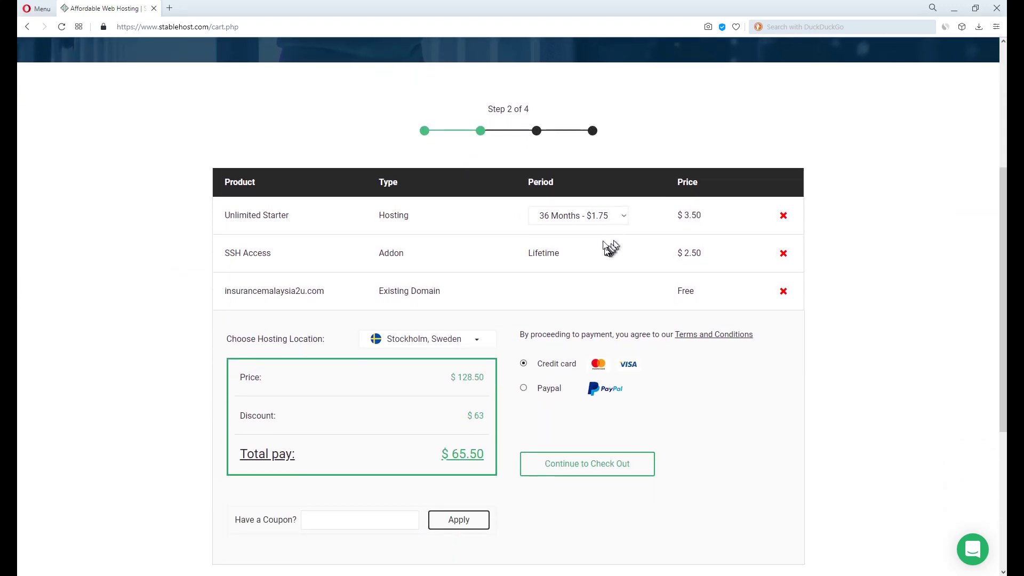
click(599, 216)
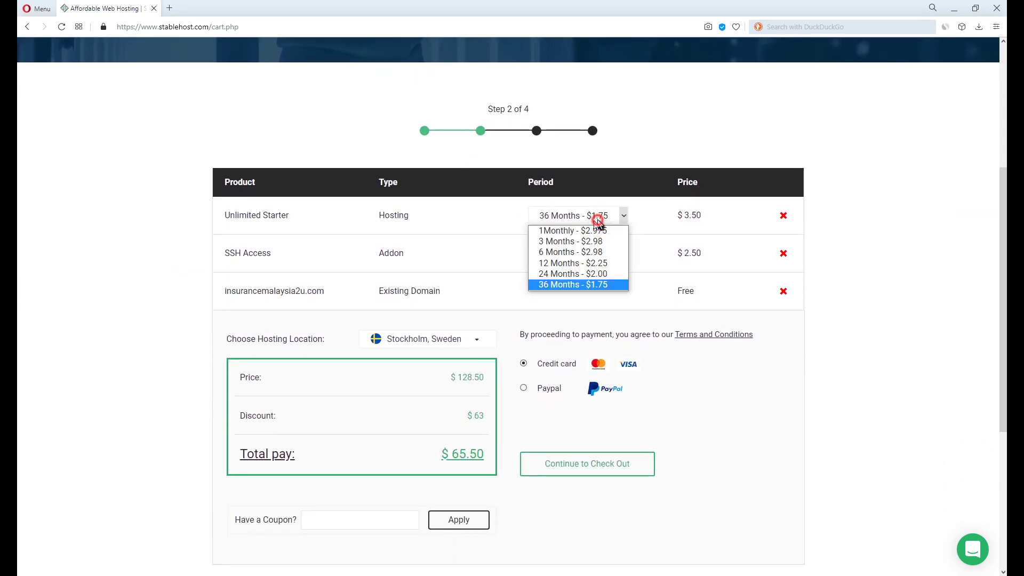
click(588, 263)
scroll(578, 274, down, 2)
click(406, 418)
text(summ)
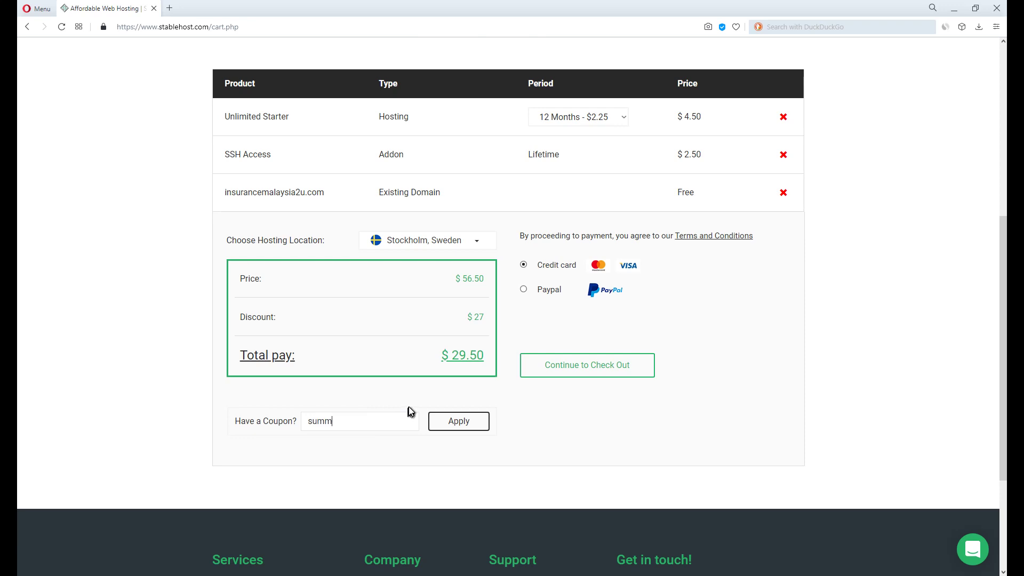
text(er80)
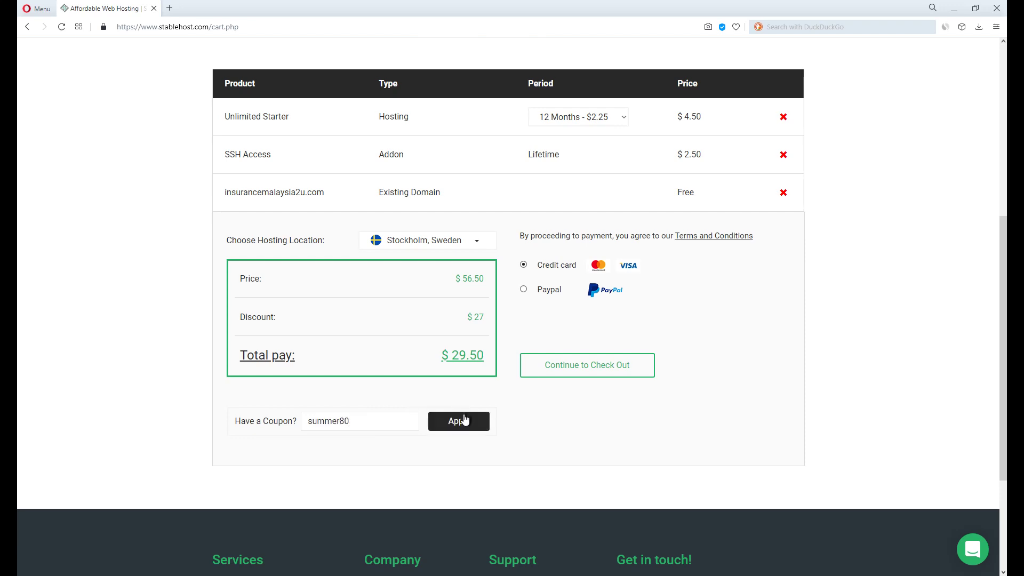
click(457, 421)
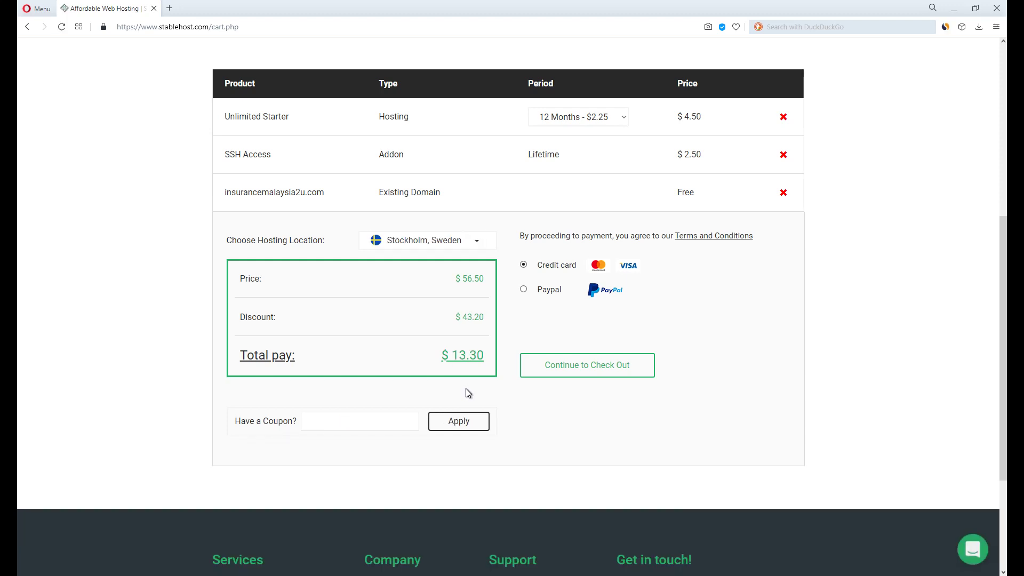
Launch a Windows command prompt with cmd and run 'ping google.com'.
drag(218, 162, 247, 160)
drag(675, 164, 700, 165)
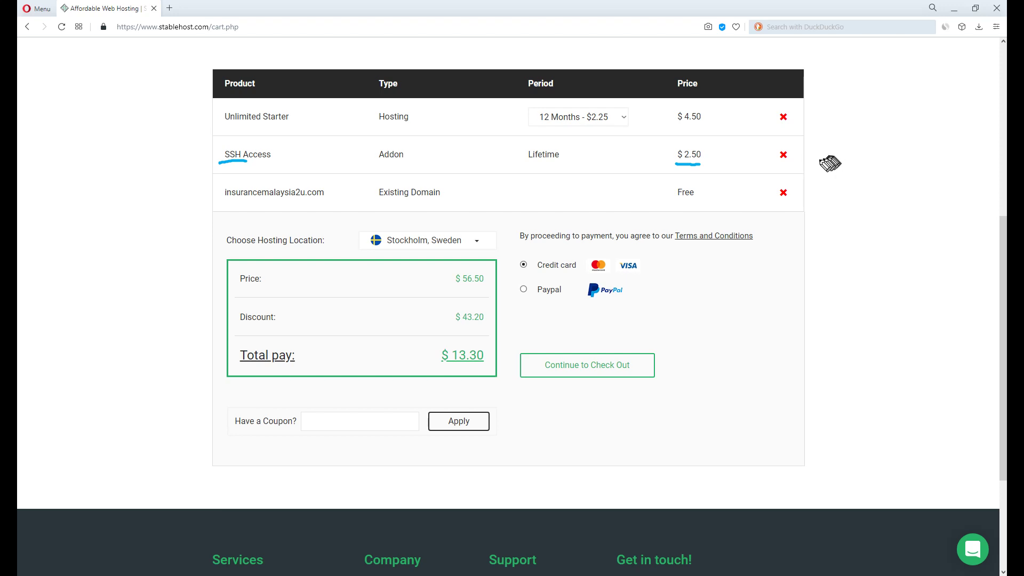
key(super+r)
text(cmd)
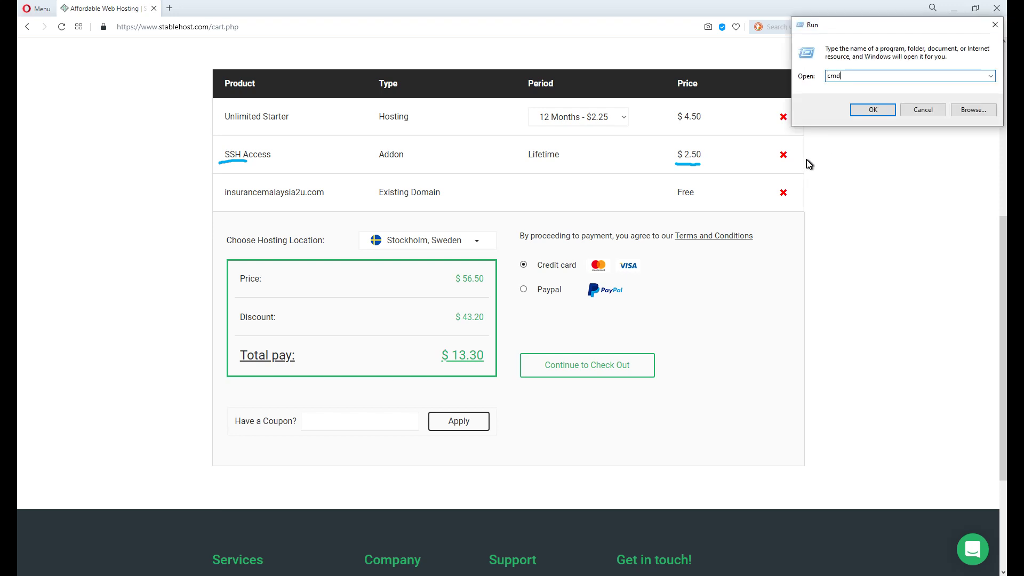
key(Return)
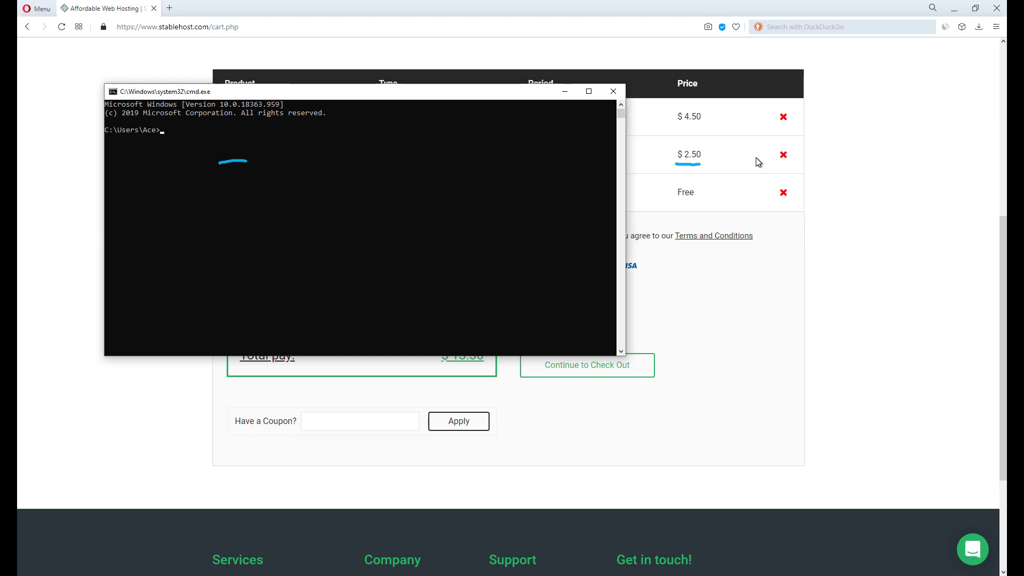
text(ping google.com)
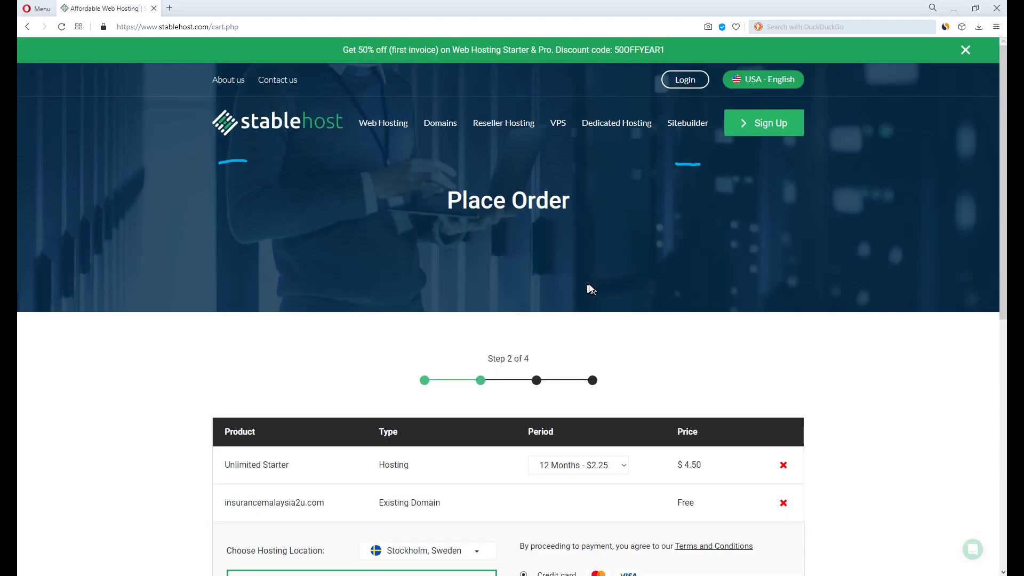
Keep Stockholm, Sweden as the hosting location, select PayPal, and continue to checkout.
scroll(596, 284, down, 5)
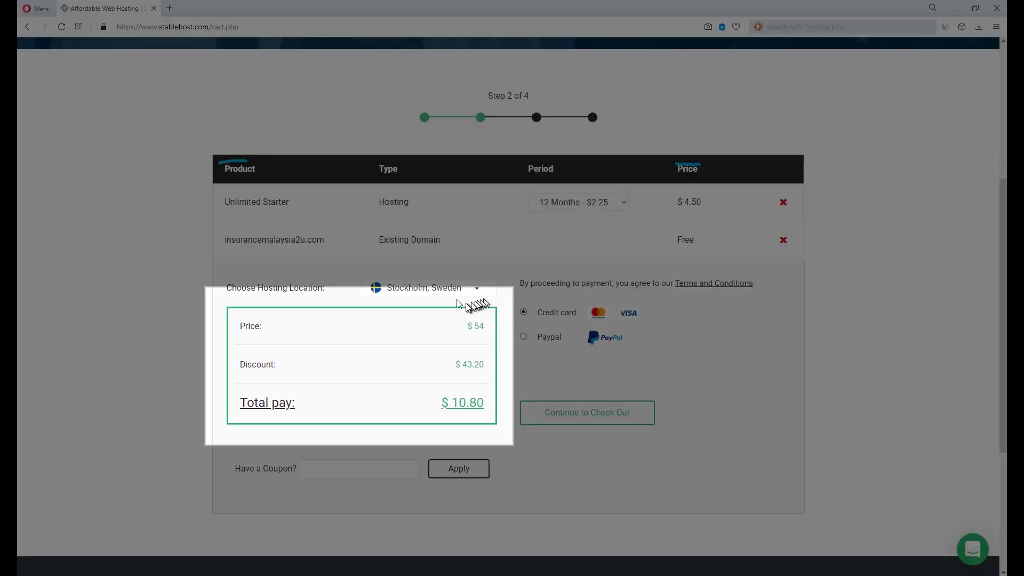
click(450, 290)
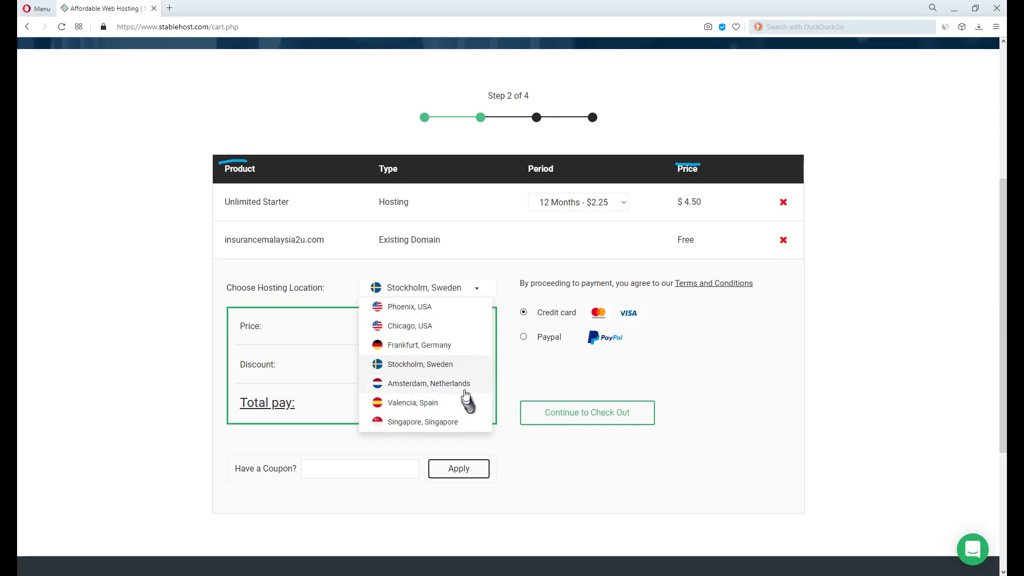
scroll(469, 393, down, 2)
scroll(455, 367, up, 1)
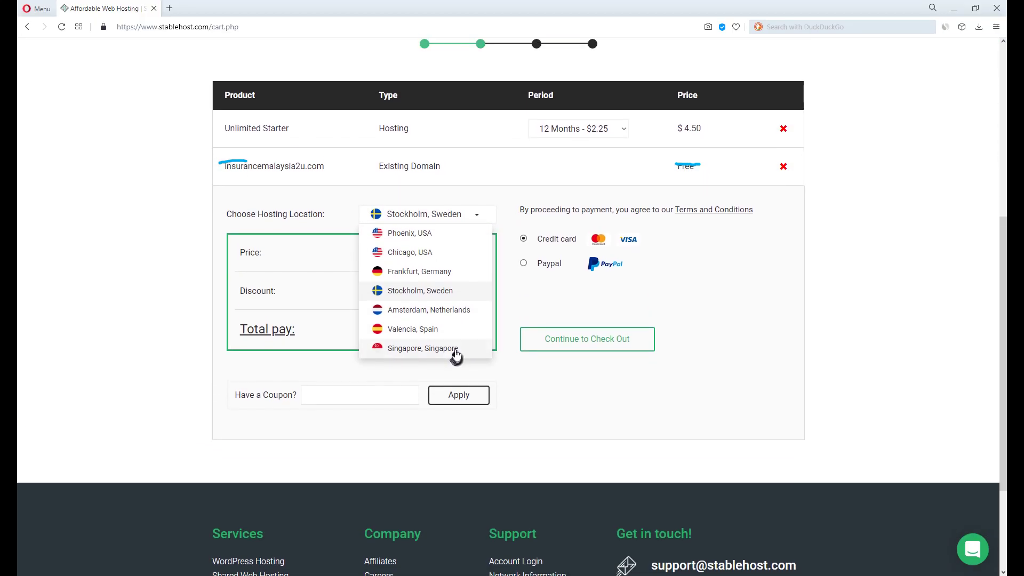
scroll(442, 318, down, 1)
scroll(441, 318, up, 1)
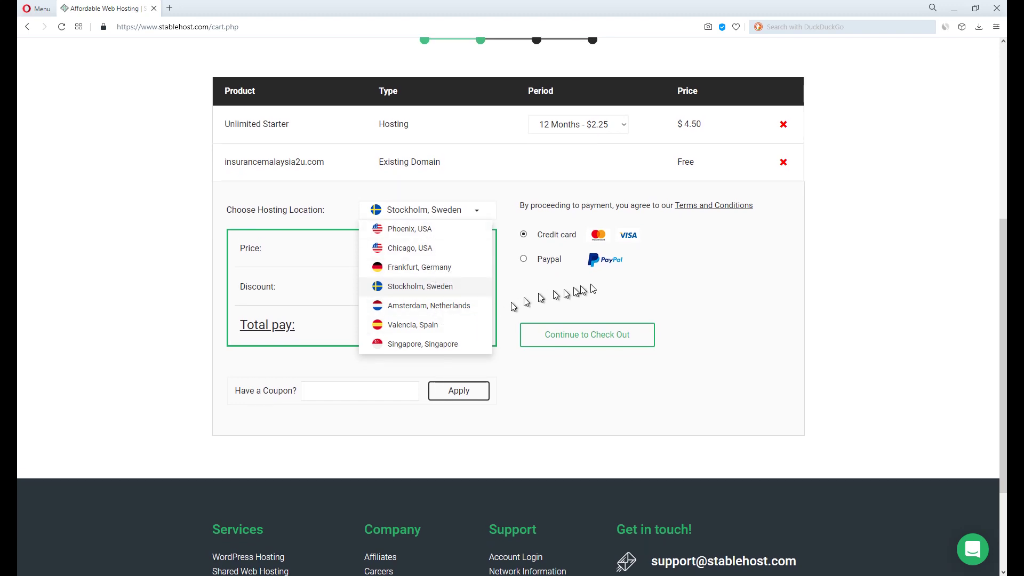
click(551, 259)
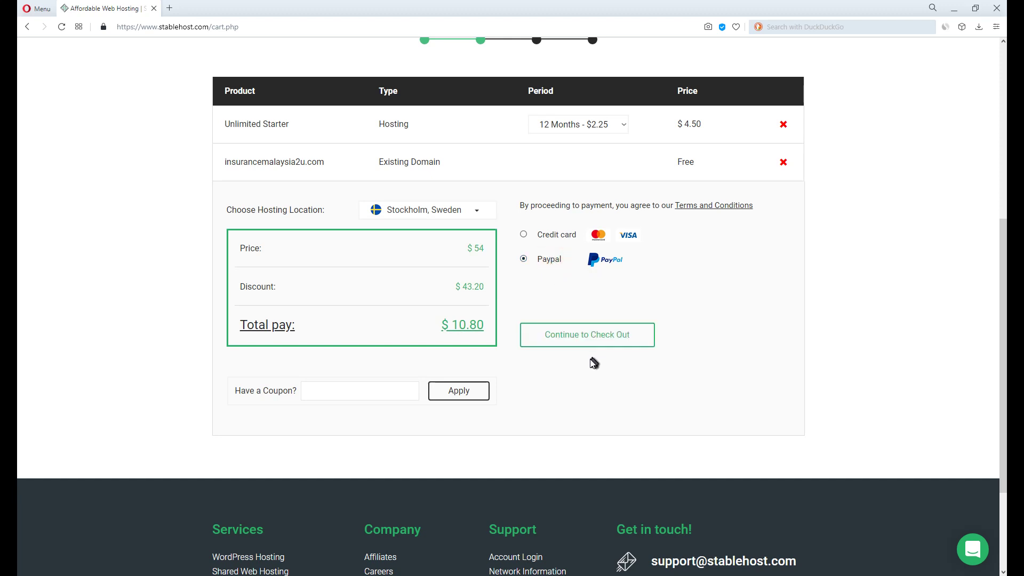
click(596, 334)
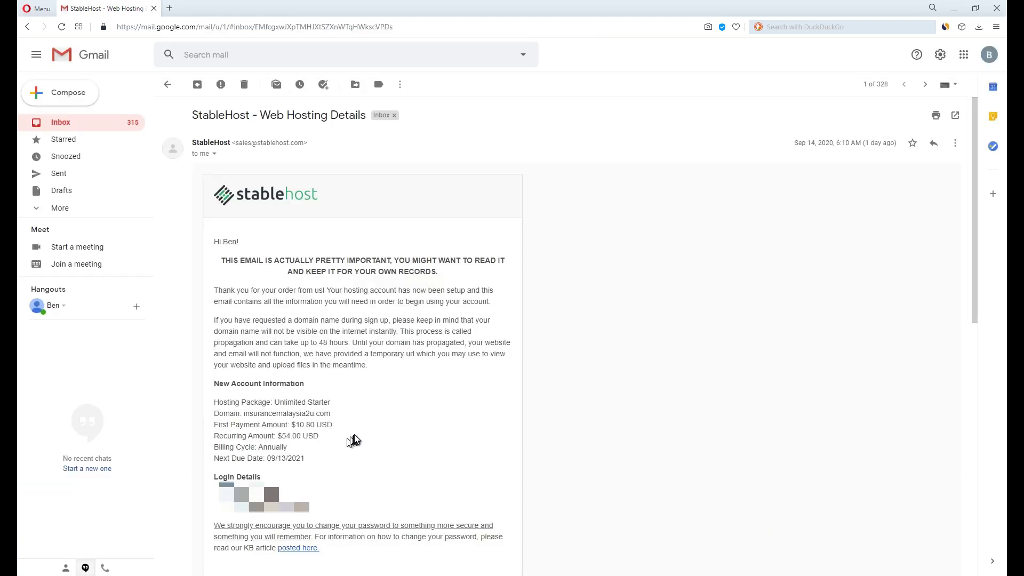
scroll(379, 426, down, 10)
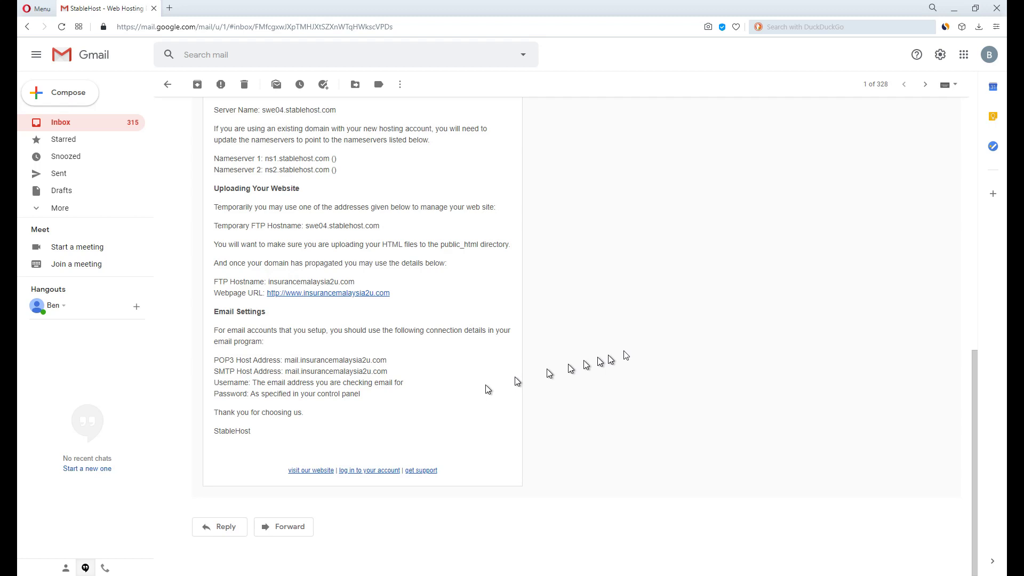
scroll(515, 376, up, 7)
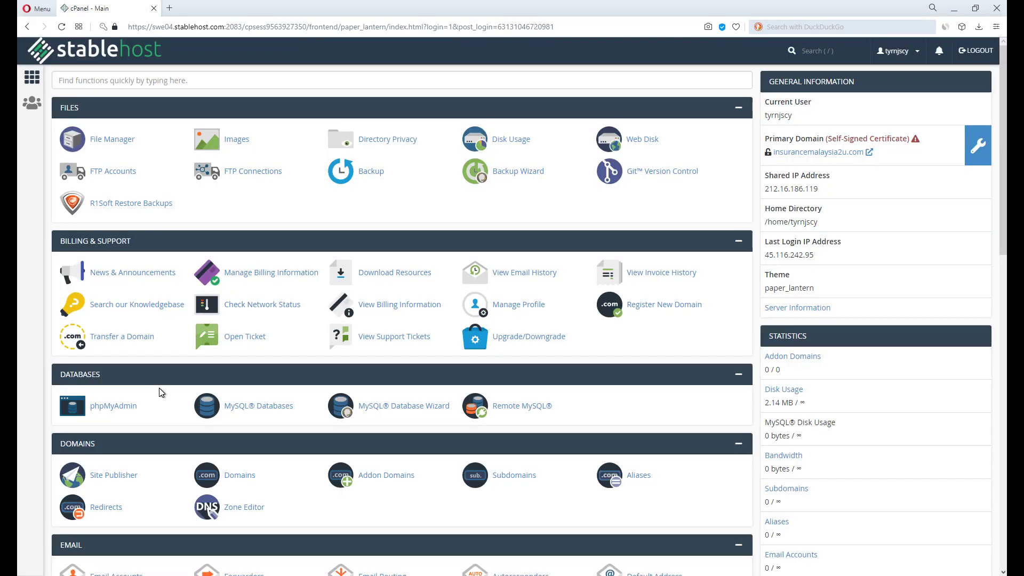
Scroll down the cPanel dashboard toward the Software section.
scroll(163, 392, down, 10)
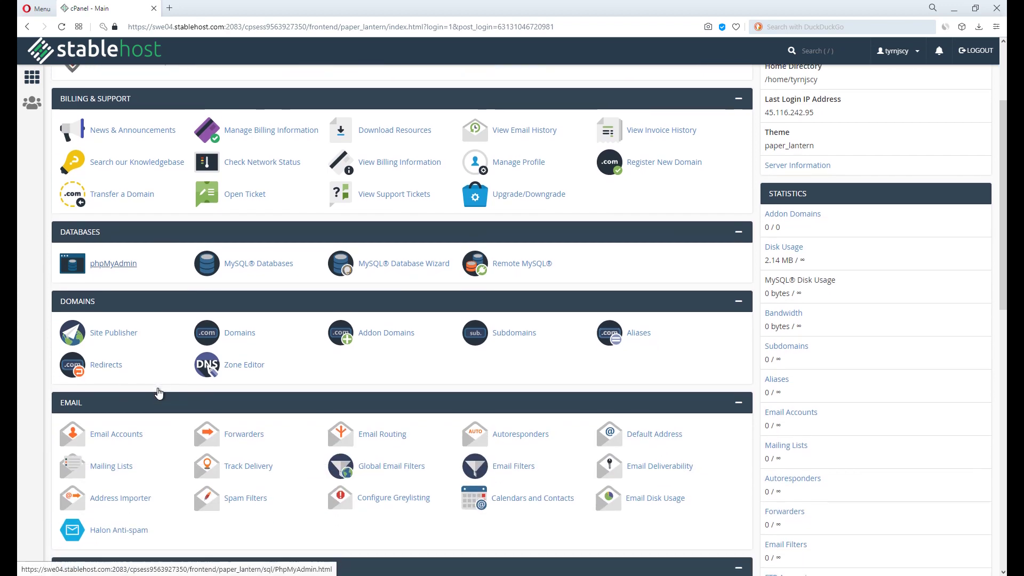
scroll(156, 388, down, 3)
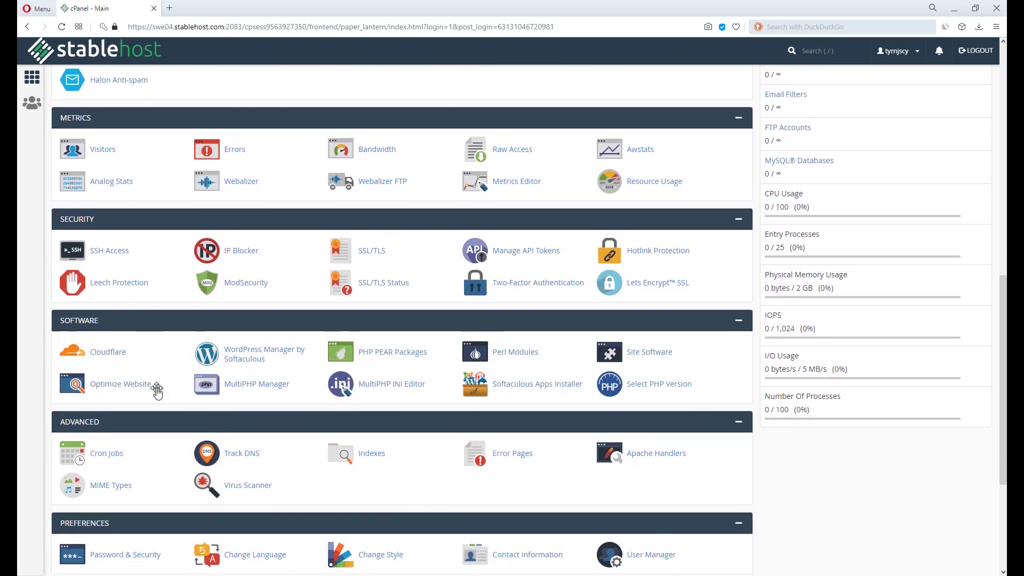
scroll(158, 393, down, 3)
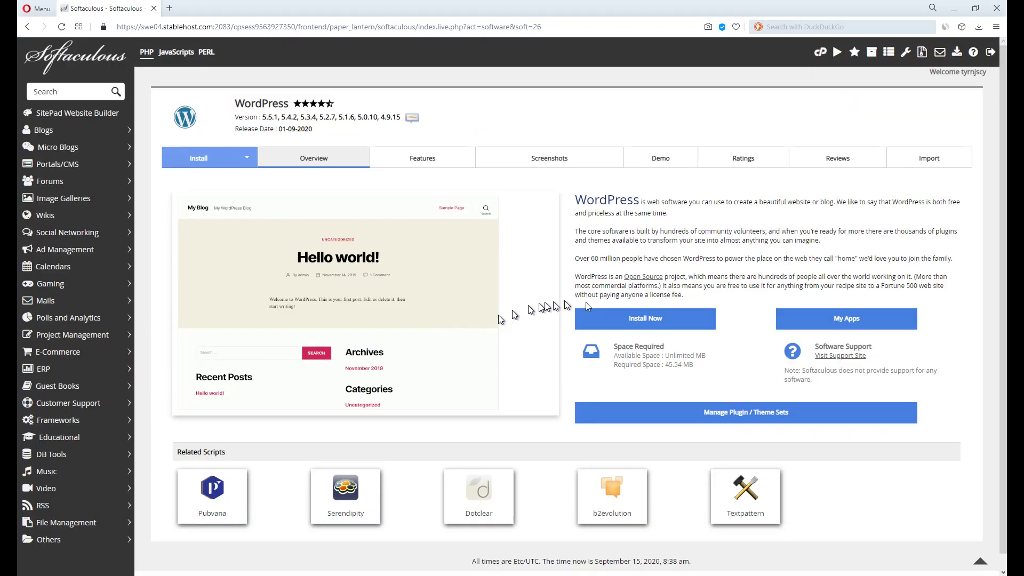
click(584, 272)
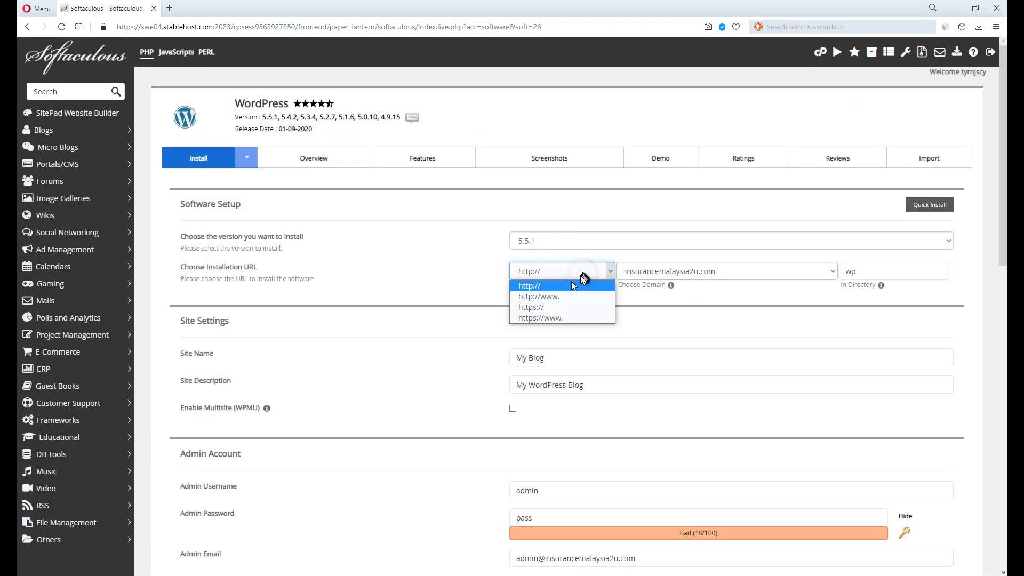
click(548, 307)
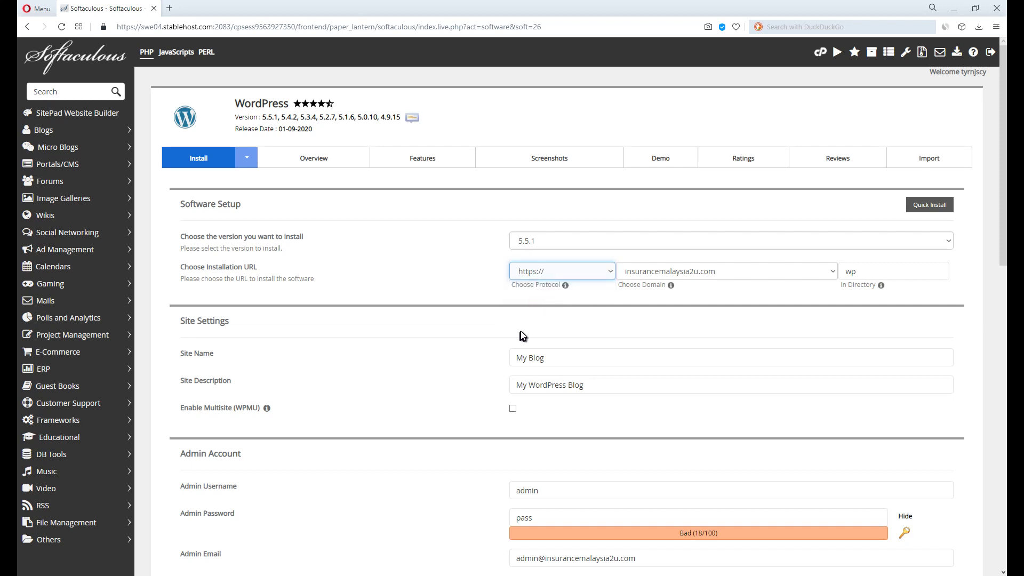
click(555, 278)
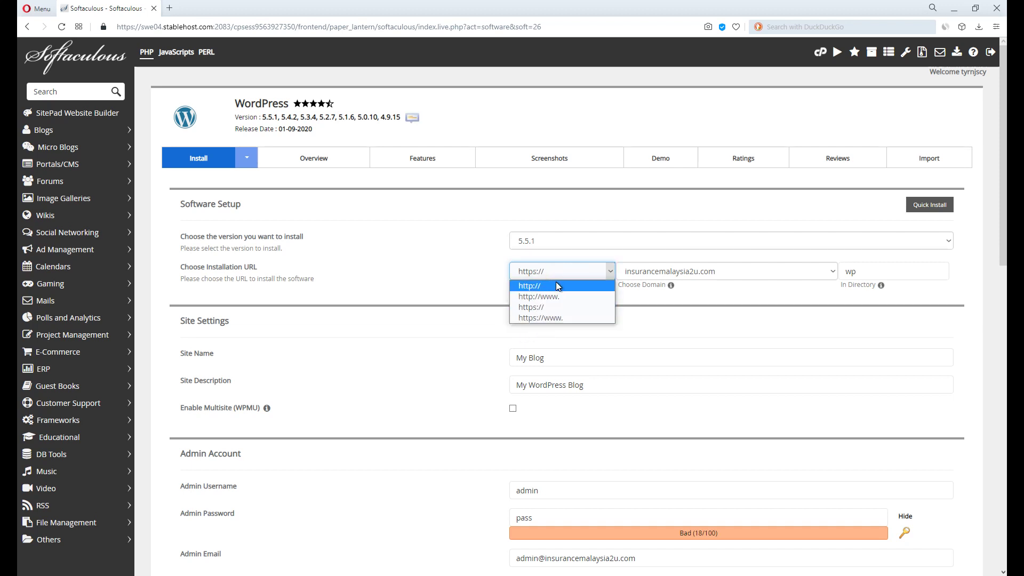
click(559, 286)
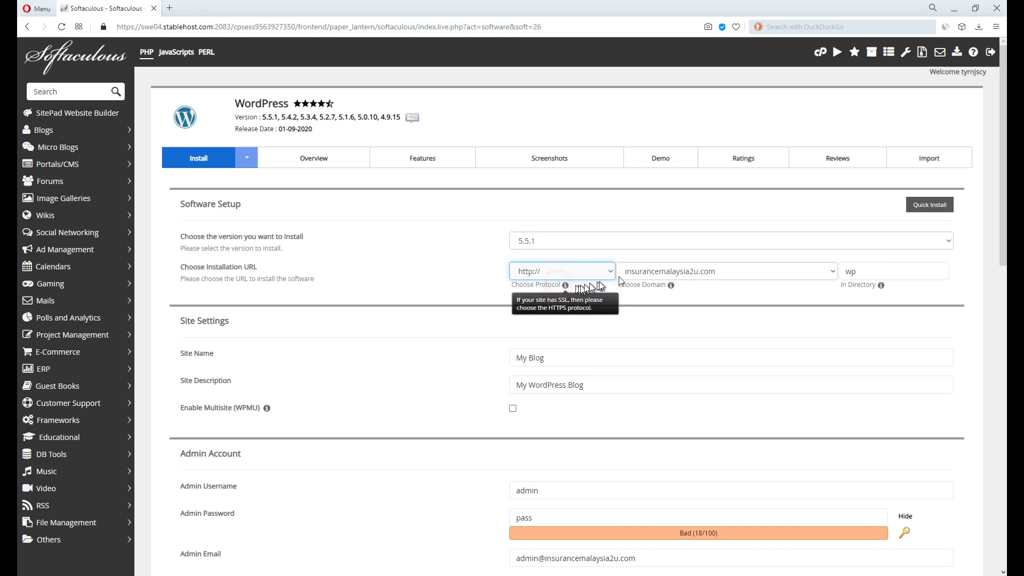
double_click(851, 271)
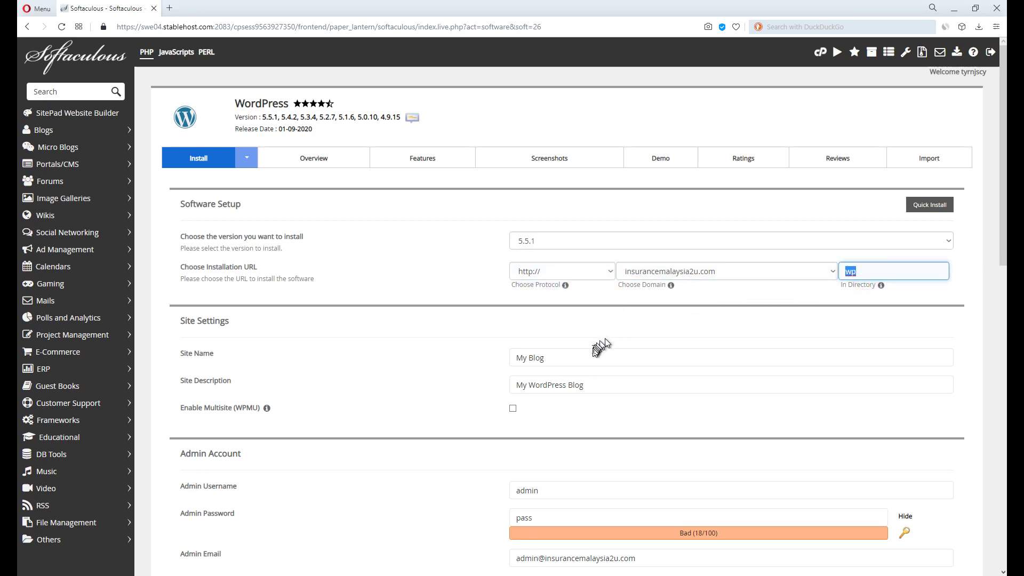
key(BackSpace)
Start the WordPress installation from the bottom of the Softaculous form.
scroll(647, 334, down, 3)
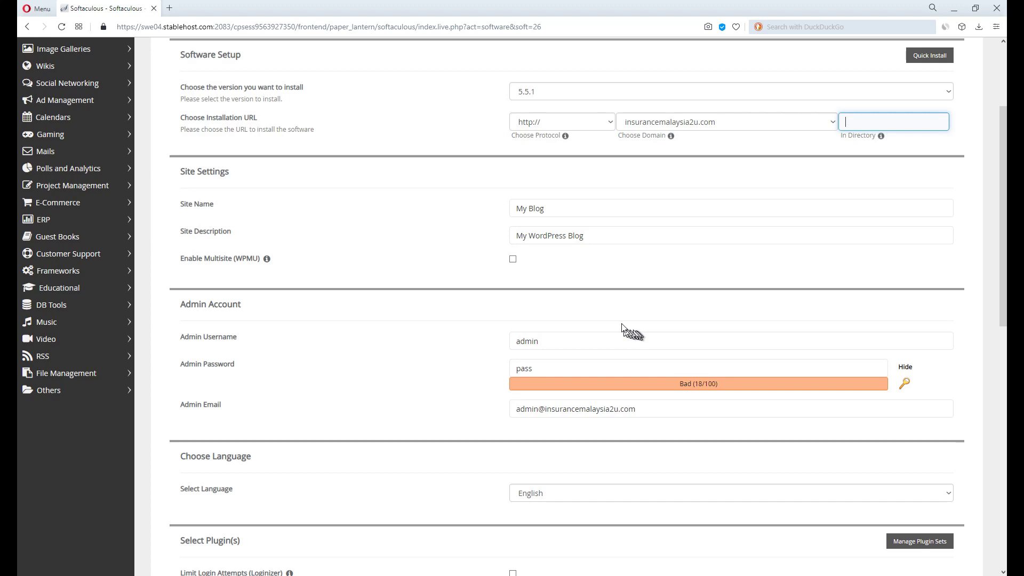
scroll(632, 332, down, 1)
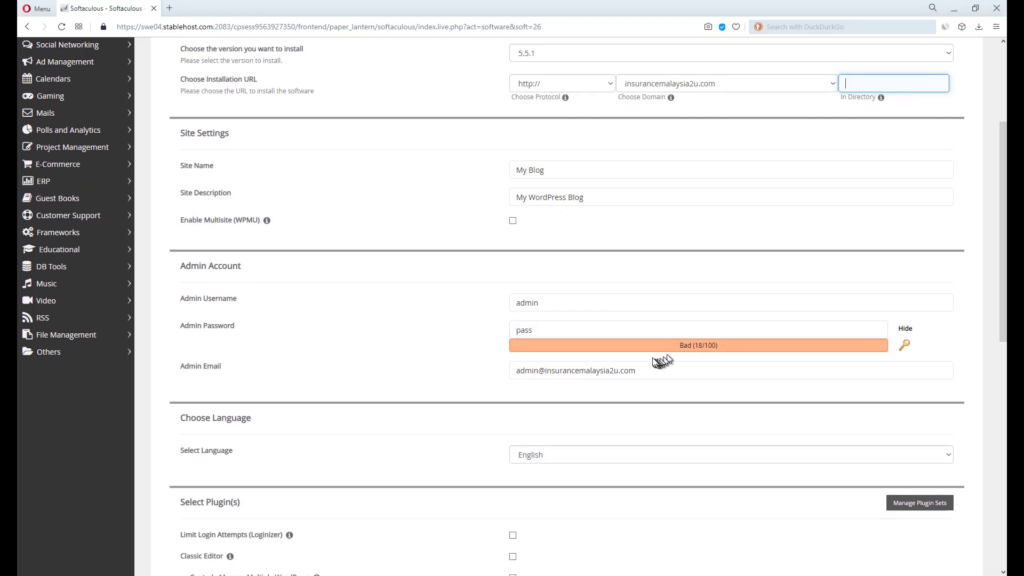
scroll(659, 355, down, 8)
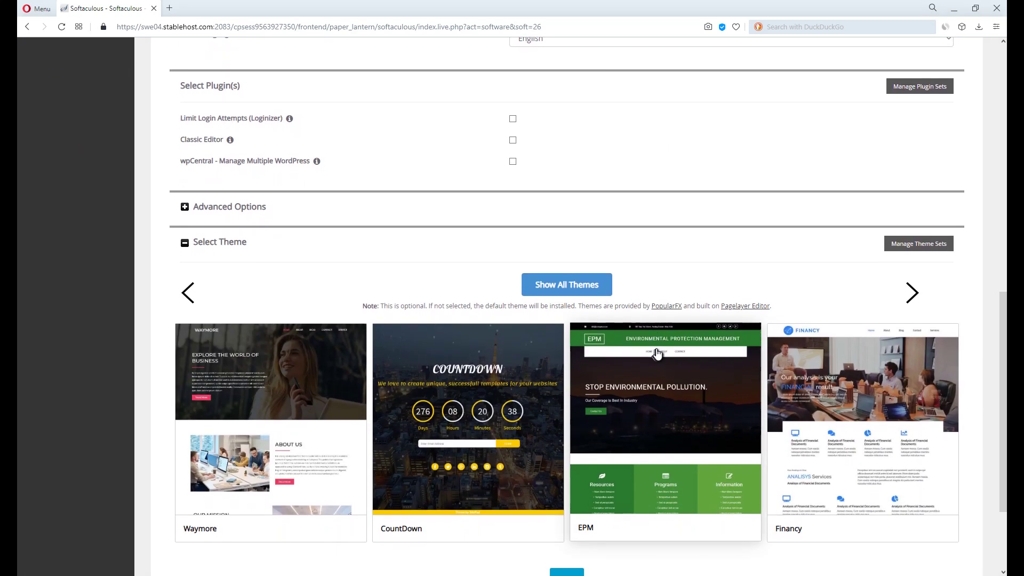
scroll(657, 352, down, 3)
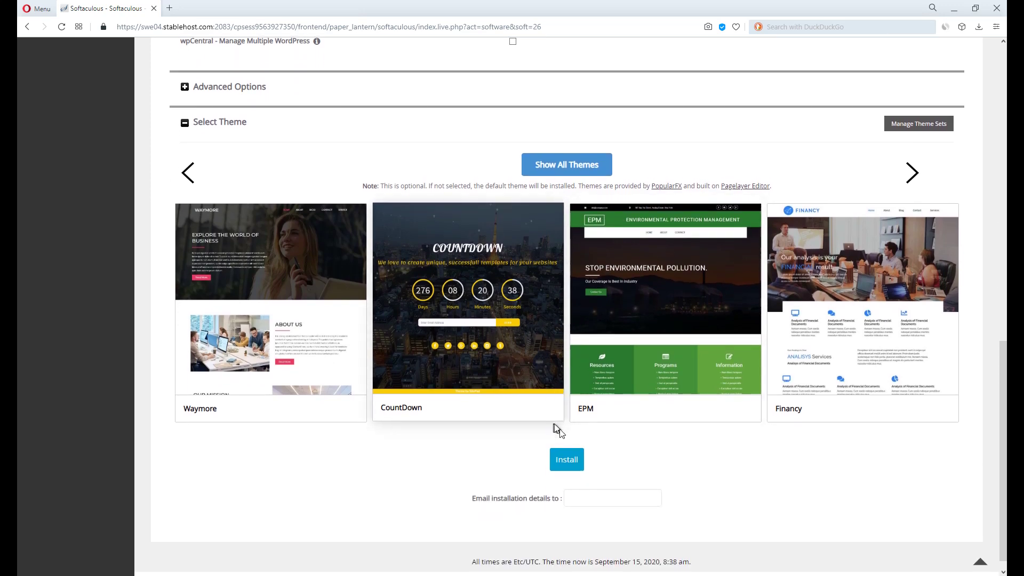
click(559, 463)
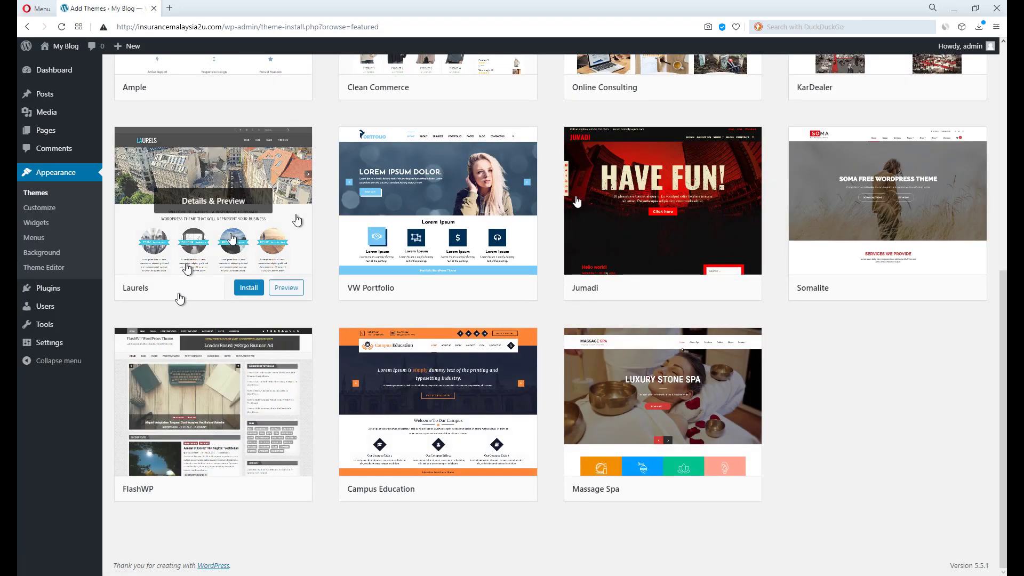
Scroll through the featured themes on the WordPress Add Themes page.
mouse_move(833, 194)
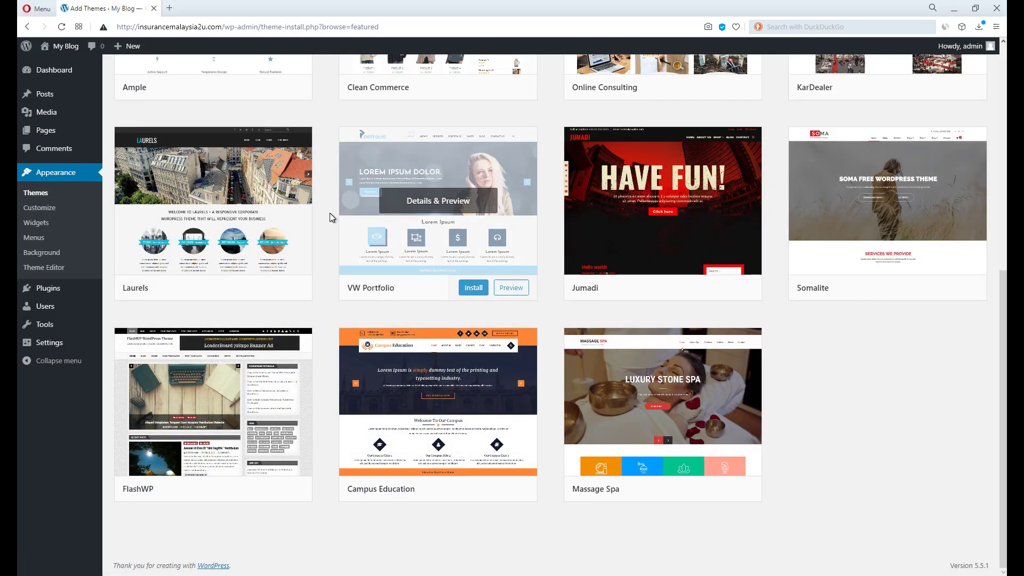
scroll(329, 213, up, 7)
scroll(332, 198, up, 1)
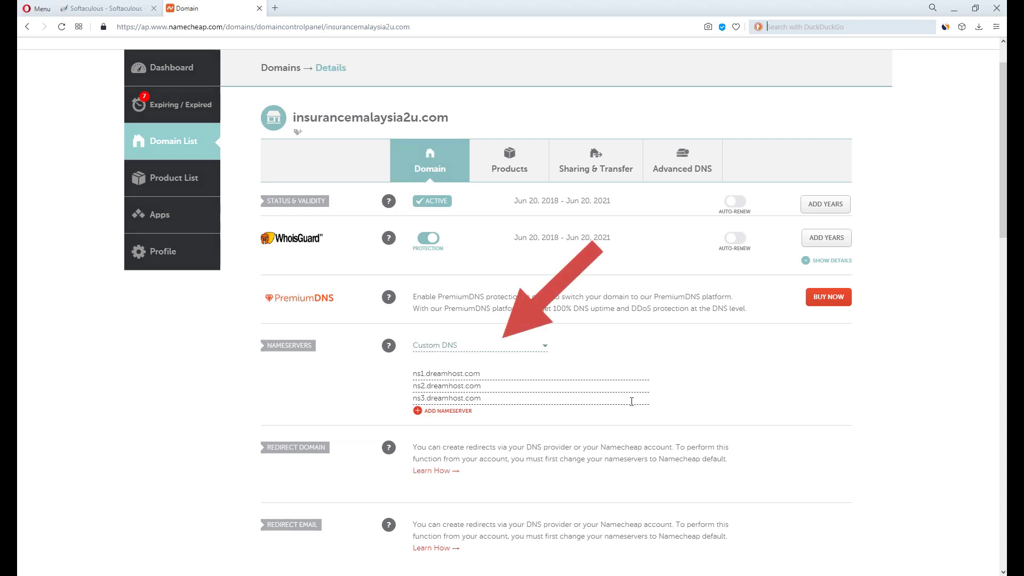
Replace the first two nameservers with ns1.stablehost.com and ns2.stablehost.com.
triple_click(632, 377)
text(ns1.stablehost.com)
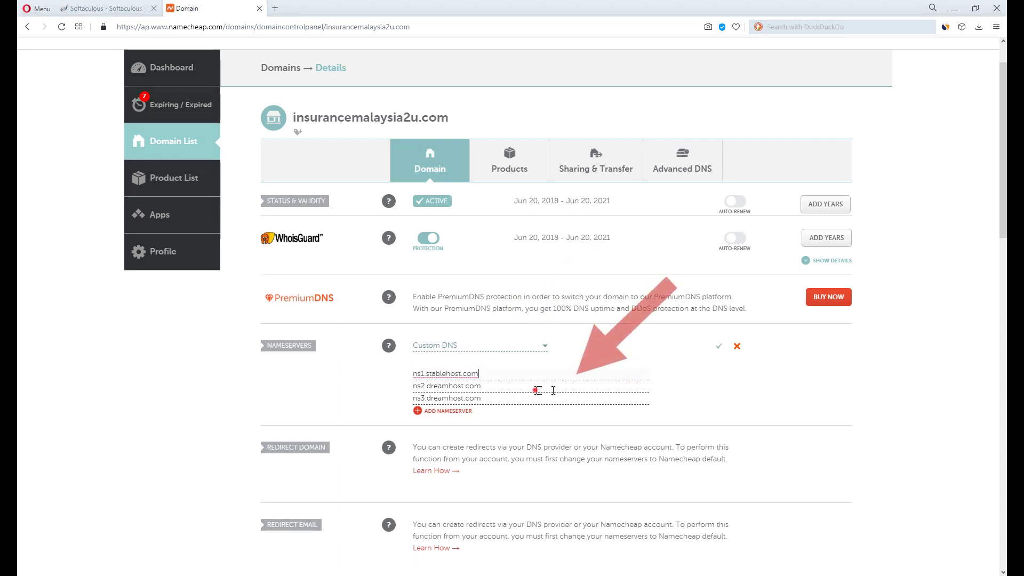
triple_click(537, 390)
text(ns1.stablehost.com)
click(420, 385)
click(421, 385)
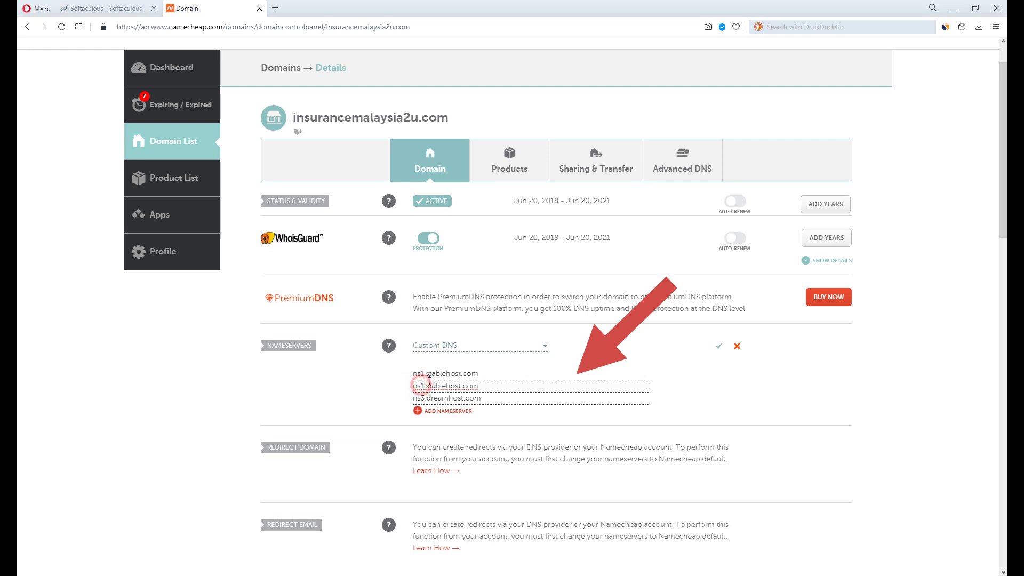
key(BackSpace)
text(2)
Delete the third DreamHost nameserver and save the nameserver list.
click(509, 395)
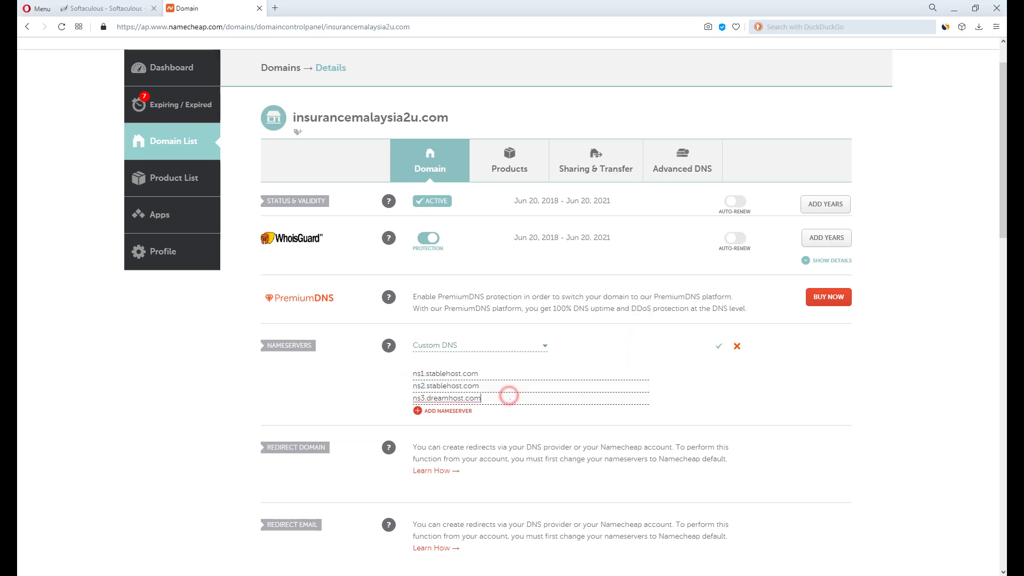
triple_click(509, 396)
key(BackSpace)
click(718, 346)
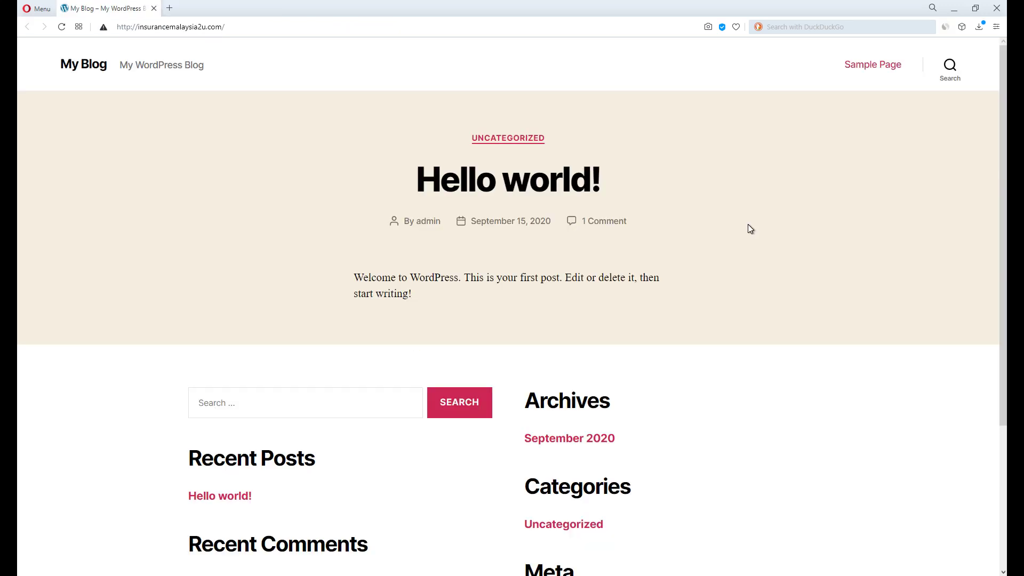
scroll(751, 229, down, 4)
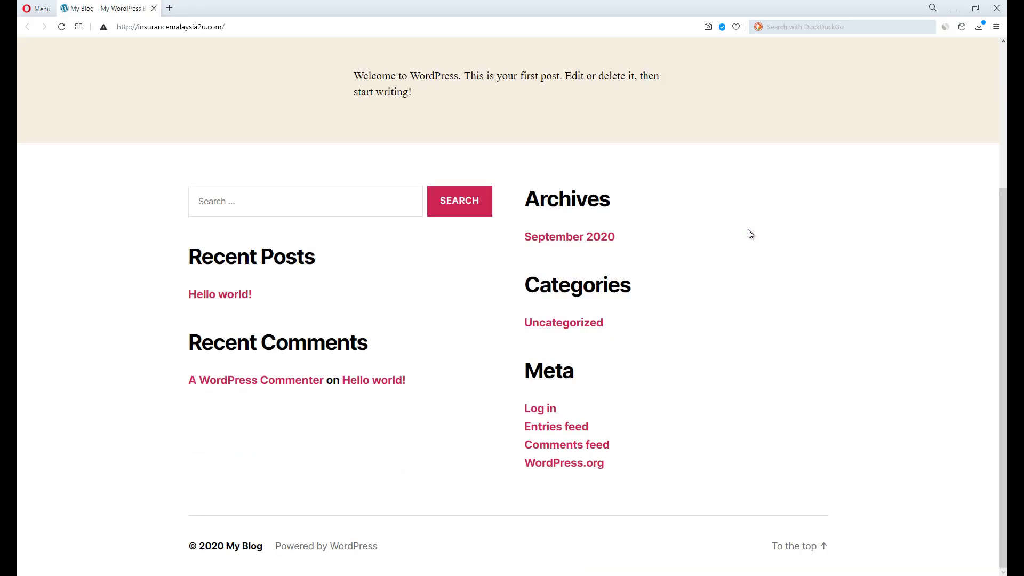
Open insurancemalaysia2u.com/wp-admin by appending wp-admin to the site address.
scroll(746, 246, up, 4)
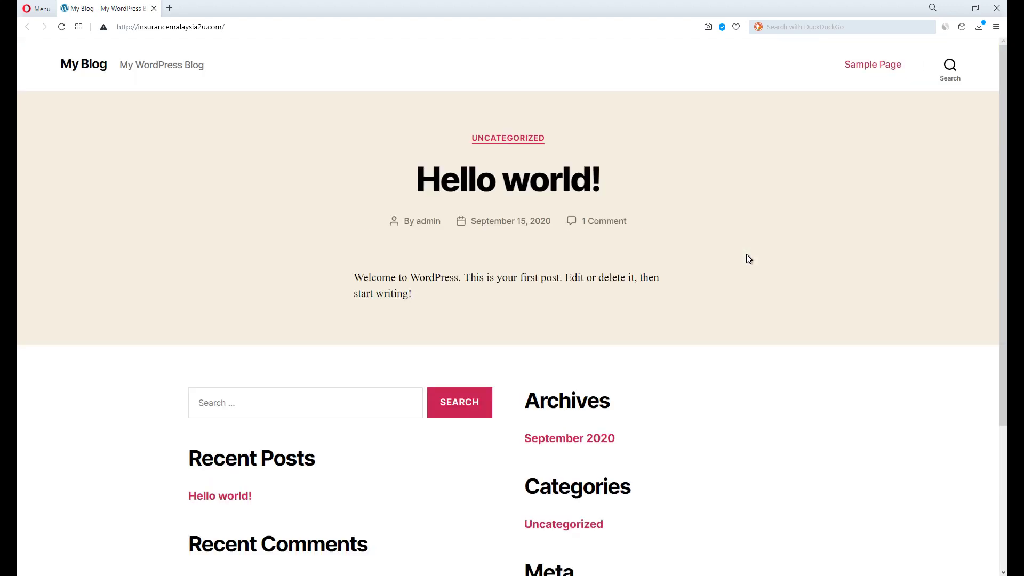
key(ctrl+l)
key(End)
text(wp-)
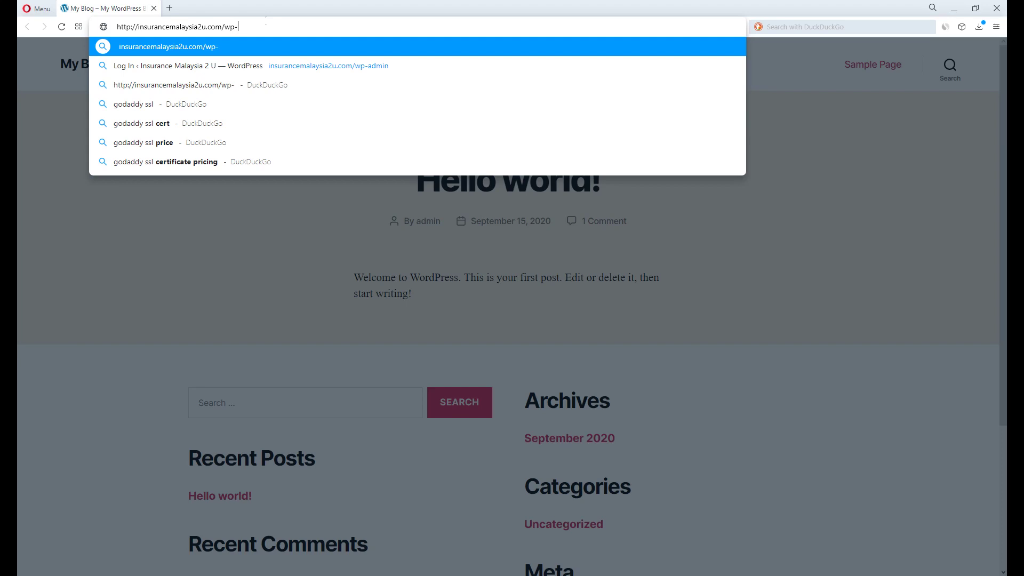
text(admin)
key(Return)
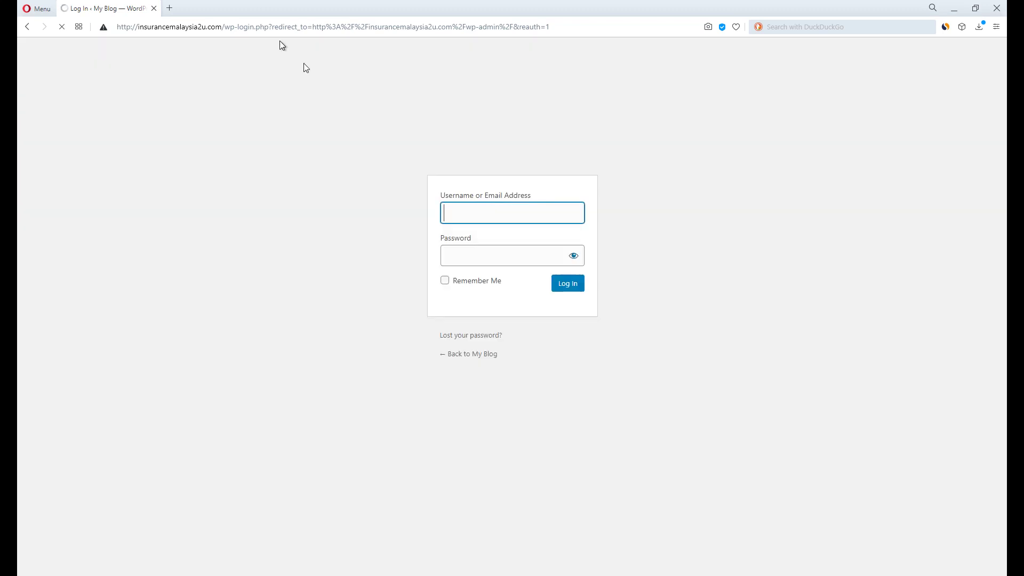
Log in to the WordPress dashboard with the admin username and password.
text(admin)
key(Tab)
text(****)
key(Return)
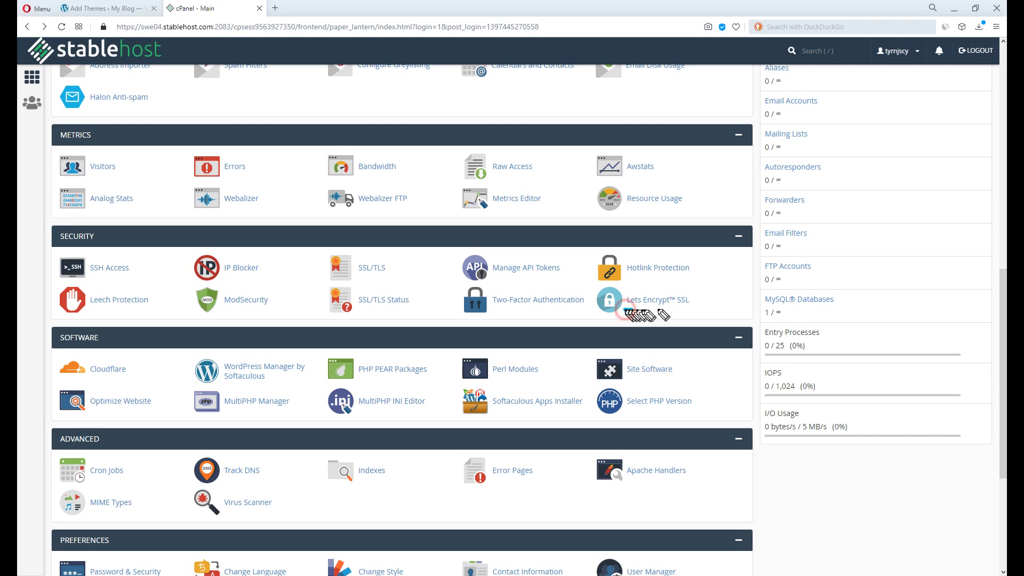
Issue a Let's Encrypt certificate for insurancemalaysia2u.com using http-01 validation.
click(682, 312)
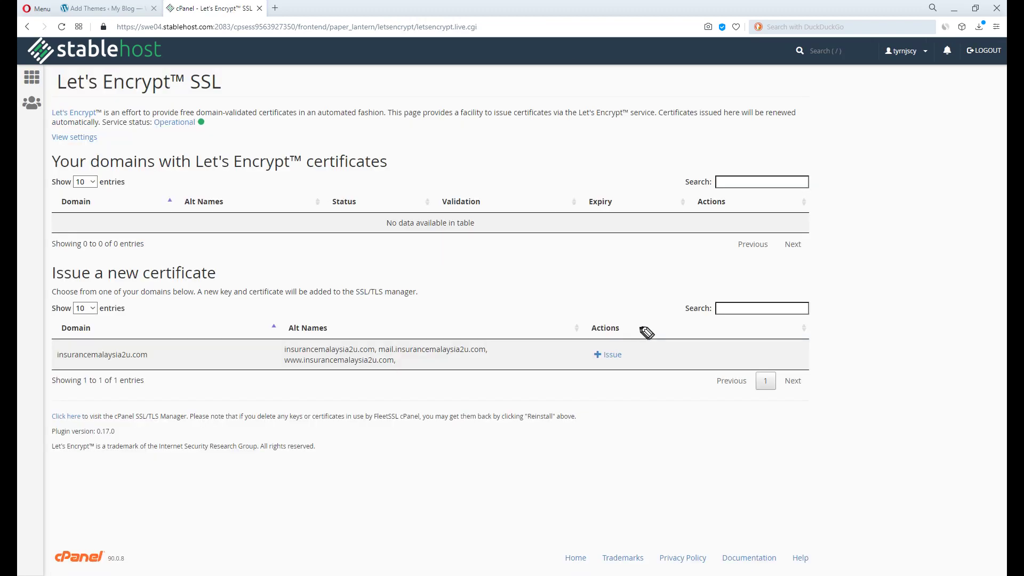
click(615, 355)
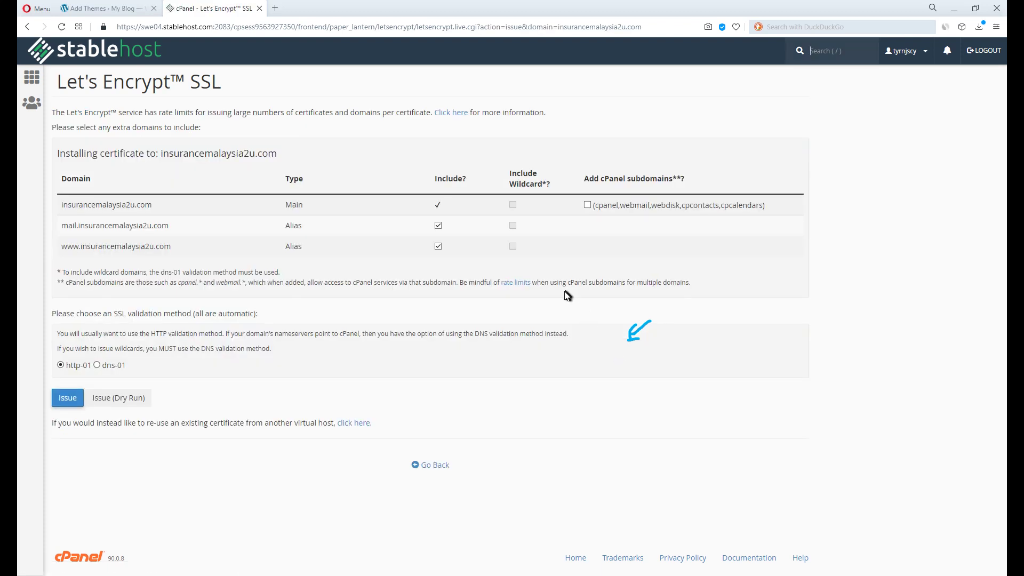
click(78, 399)
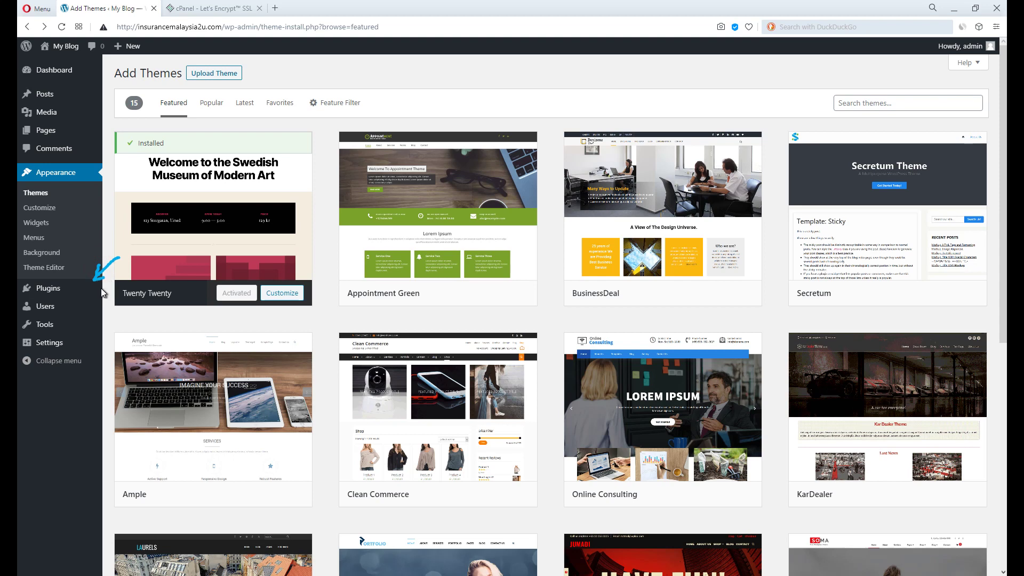
Search the plugin directory for 'SSL', then install and activate Really Simple SSL.
mouse_move(85, 291)
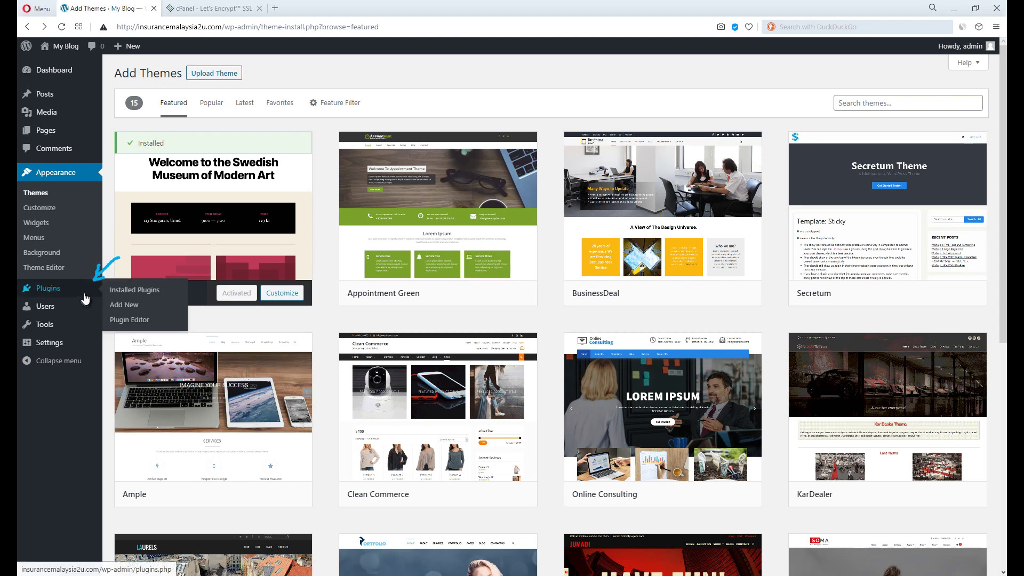
click(124, 305)
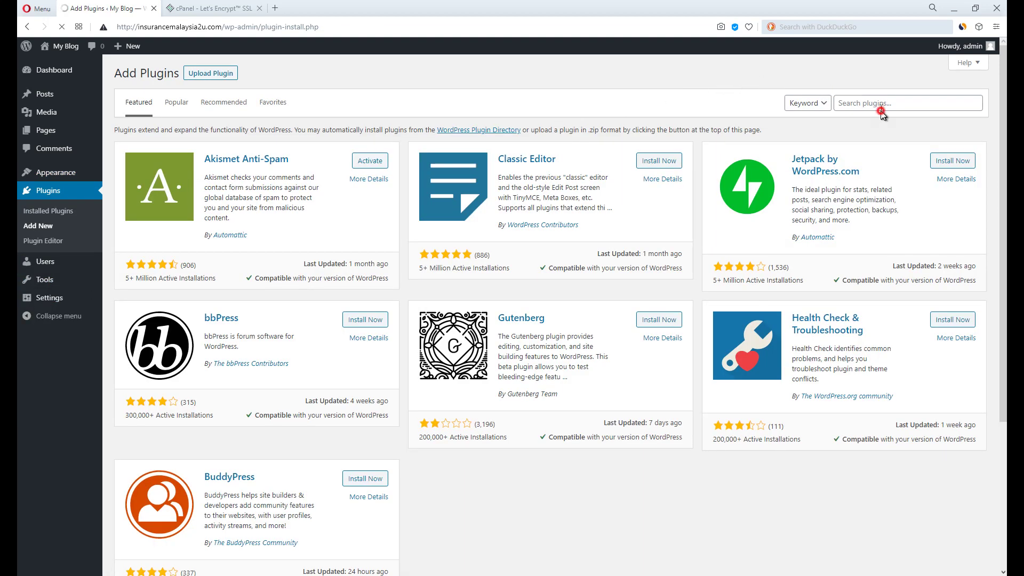
click(886, 102)
text(SSL)
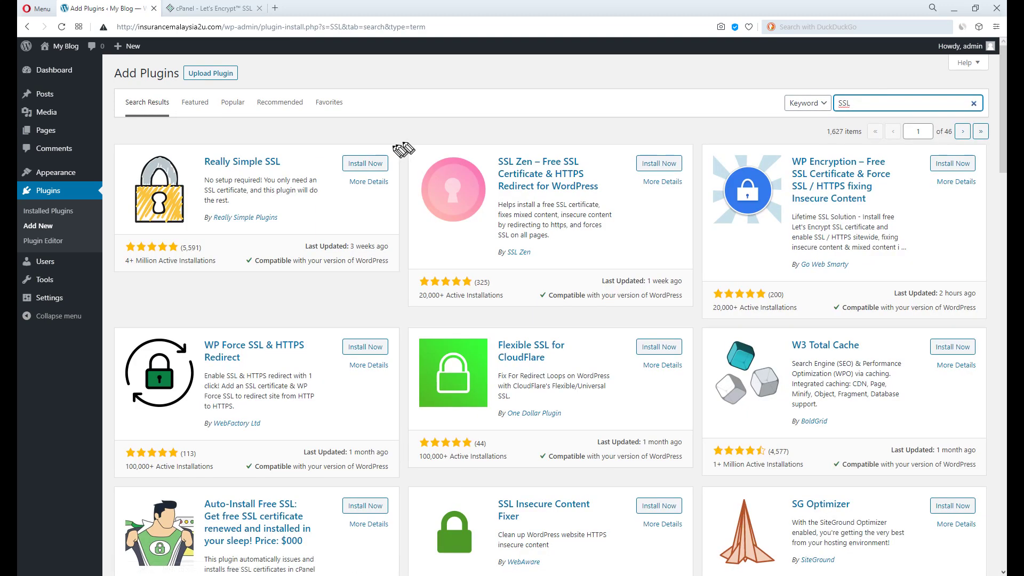
click(396, 142)
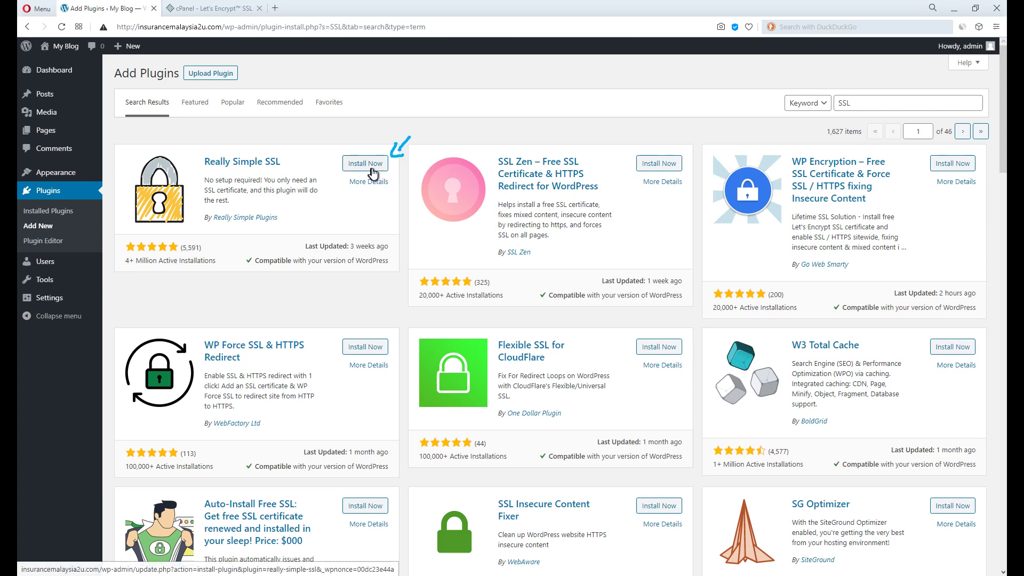
click(373, 171)
click(372, 165)
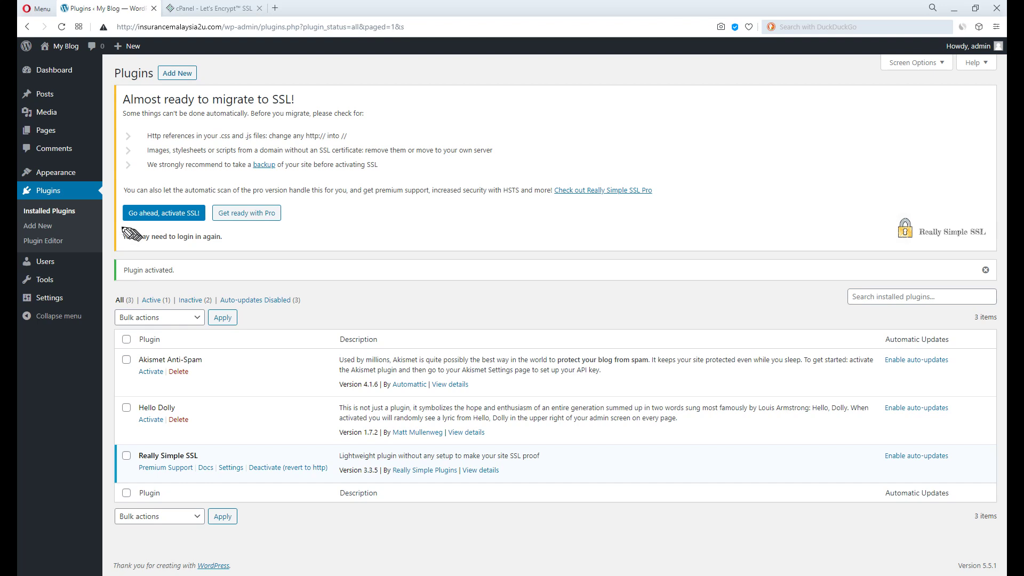
Activate SSL site-wide, then confirm through the address-bar padlock that the certificate is valid.
drag(118, 230, 202, 224)
click(199, 216)
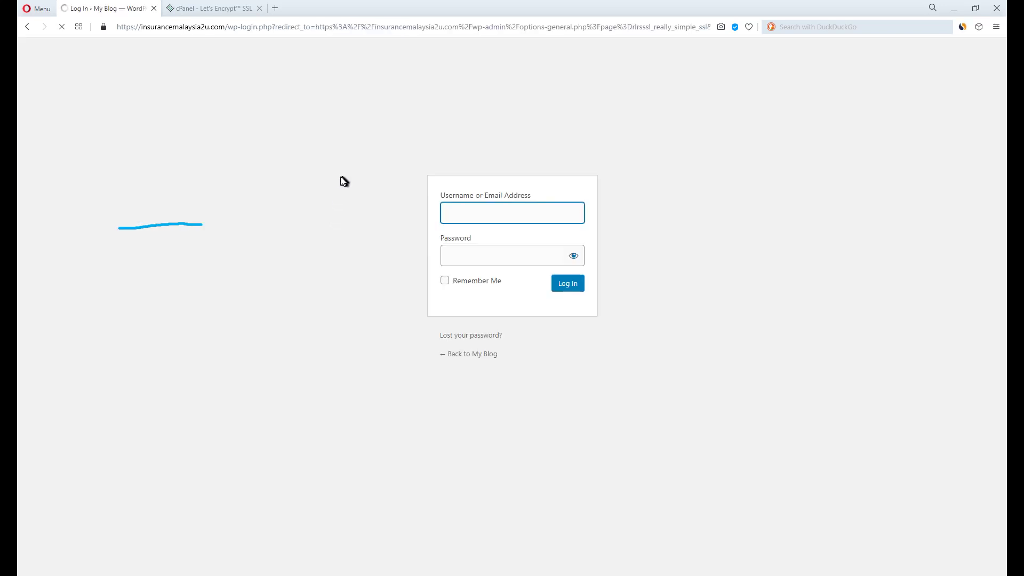
drag(85, 55, 118, 38)
click(103, 26)
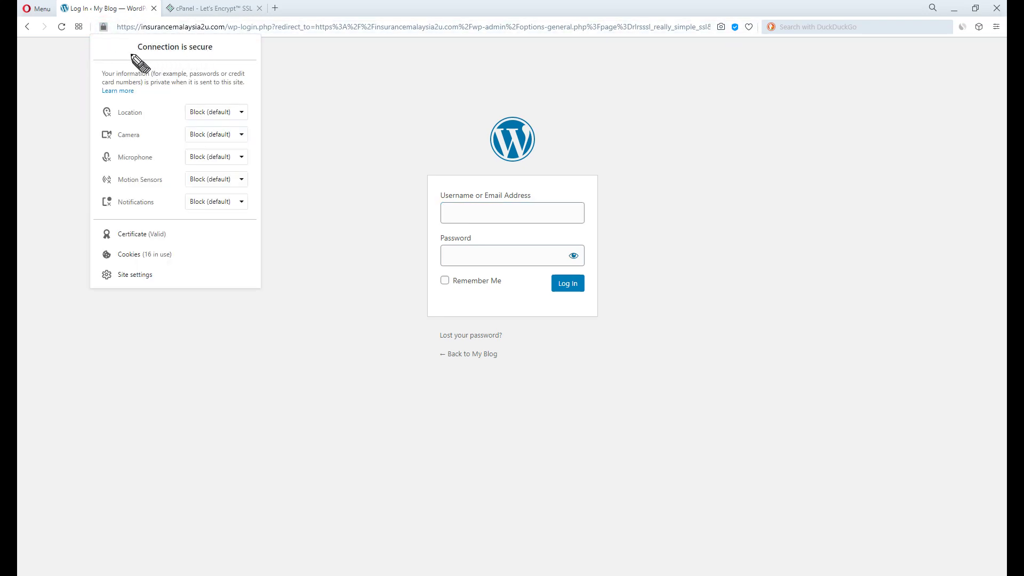
mouse_move(137, 58)
mouse_down()
mouse_move(186, 52)
mouse_move(136, 54)
mouse_up()
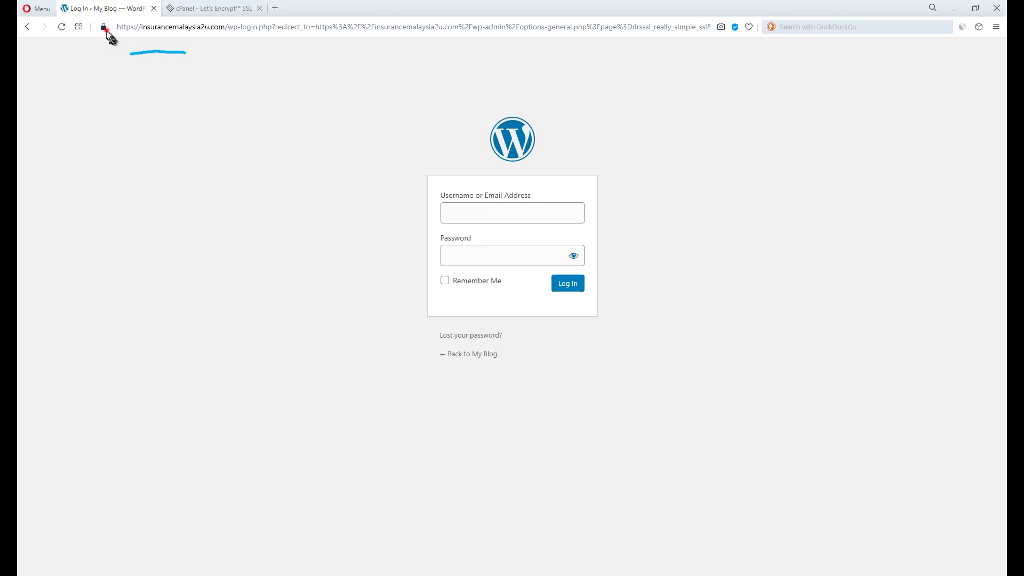